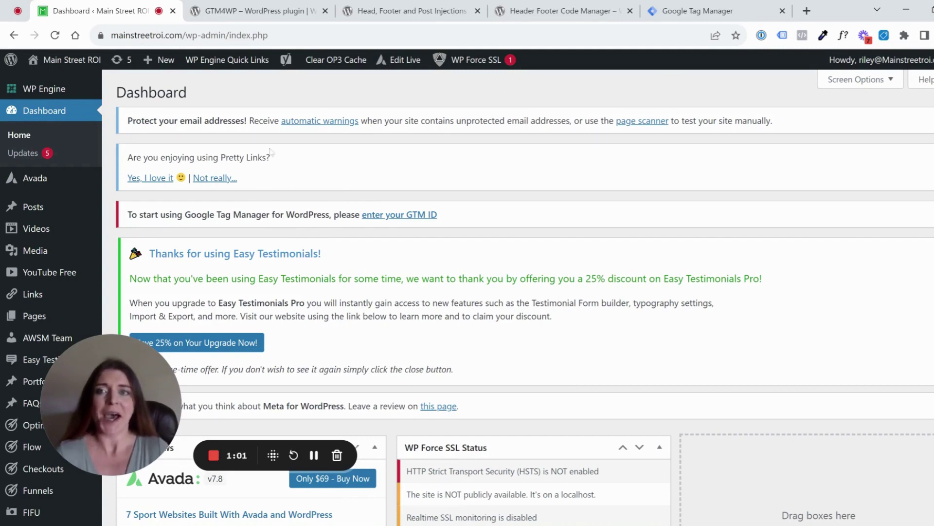
Open the page for adding new plugins to the WordPress site
{"action": "scroll", "coordinate": [68, 210], "scroll_direction": "down", "scroll_amount": 4}
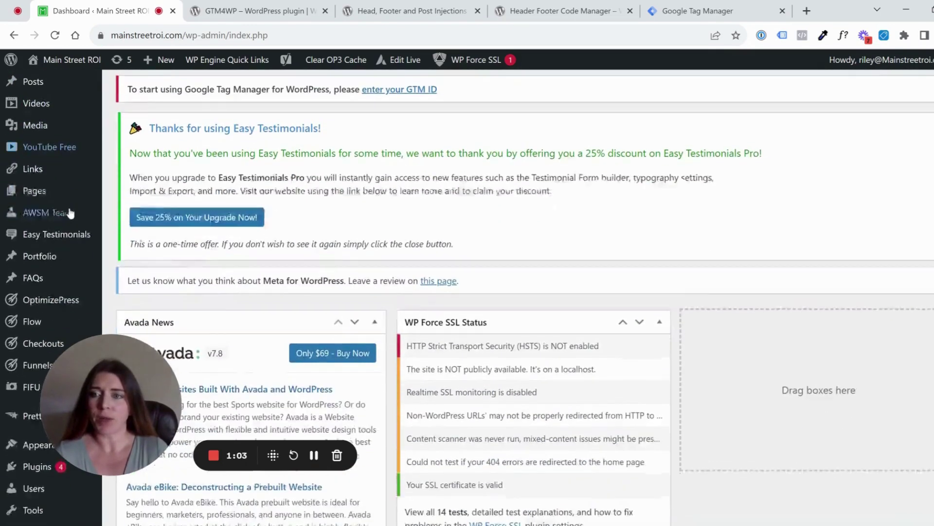
{"action": "scroll", "coordinate": [60, 211], "scroll_direction": "down", "scroll_amount": 2}
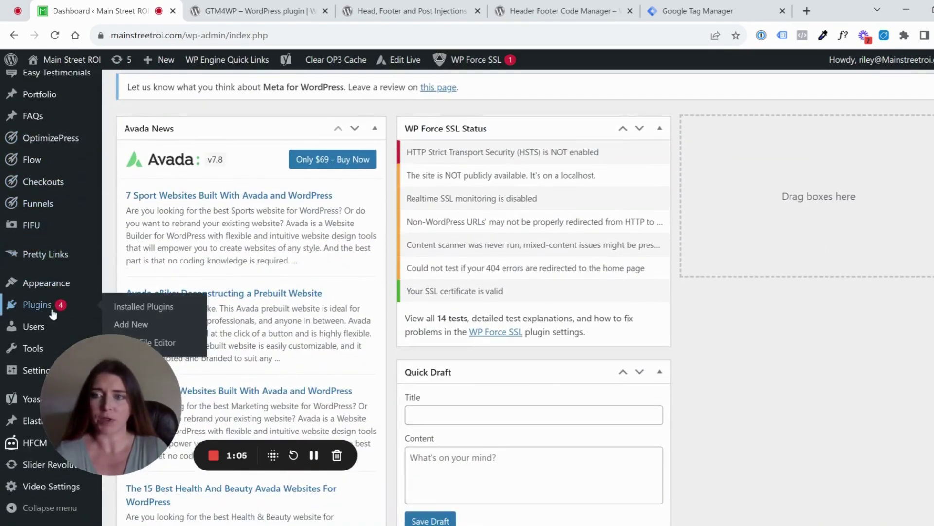
{"action": "left_click", "coordinate": [52, 307]}
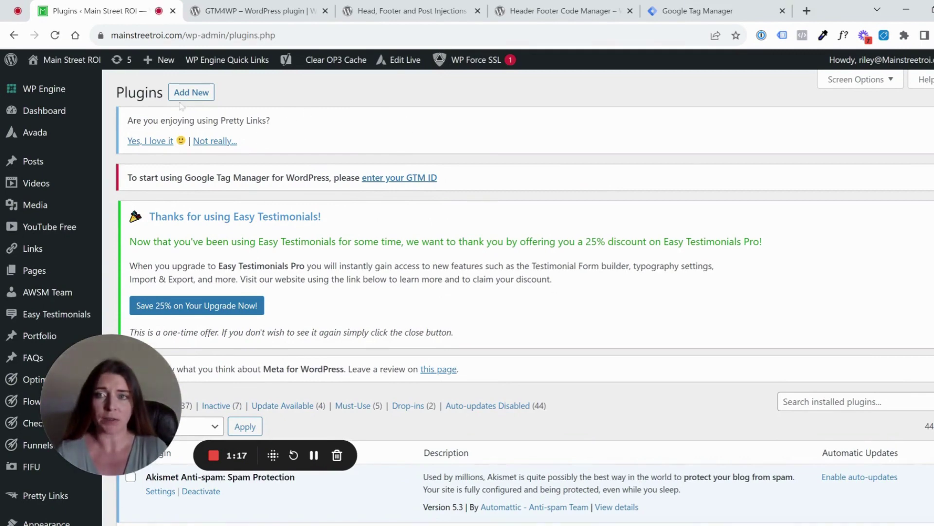
{"action": "left_click", "coordinate": [195, 94]}
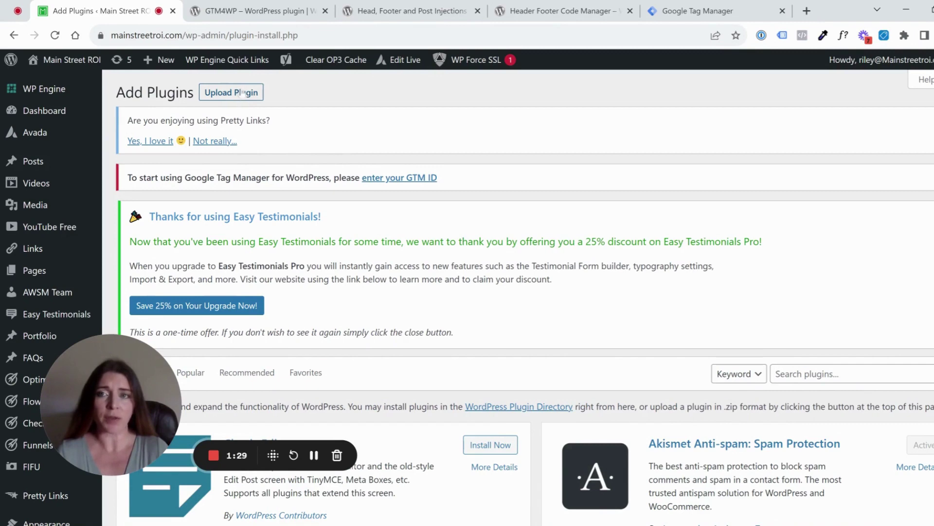
Review the WordPress.org pages of the GTM4WP, Head, Footer and Post Injections, and Header Footer Code Manager plugins
{"action": "left_click", "coordinate": [280, 13]}
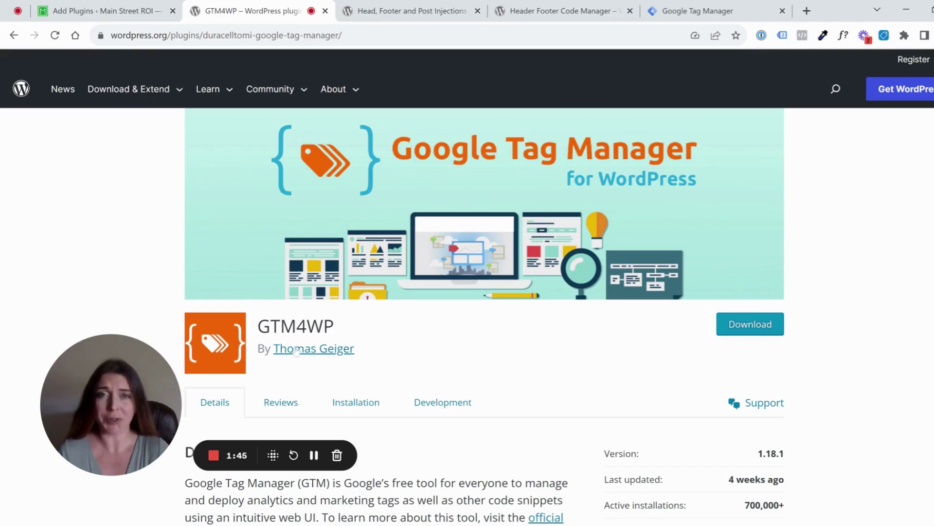
{"action": "left_click", "coordinate": [413, 11]}
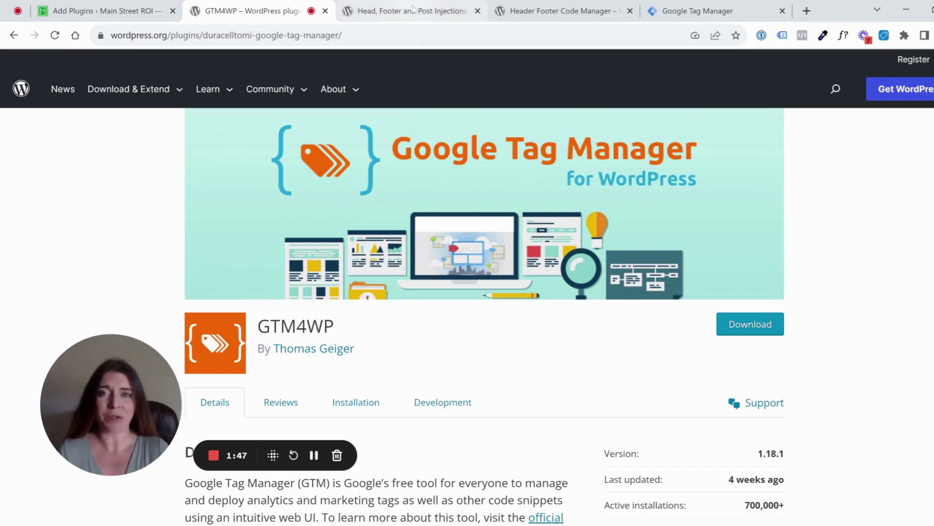
{"action": "scroll", "coordinate": [320, 161], "scroll_direction": "up", "scroll_amount": 15}
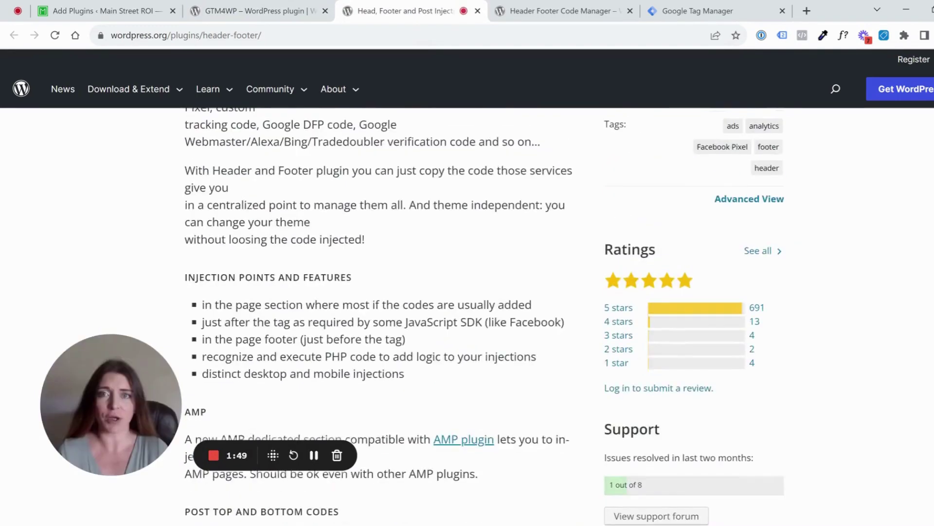
{"action": "scroll", "coordinate": [401, 237], "scroll_direction": "up", "scroll_amount": 5}
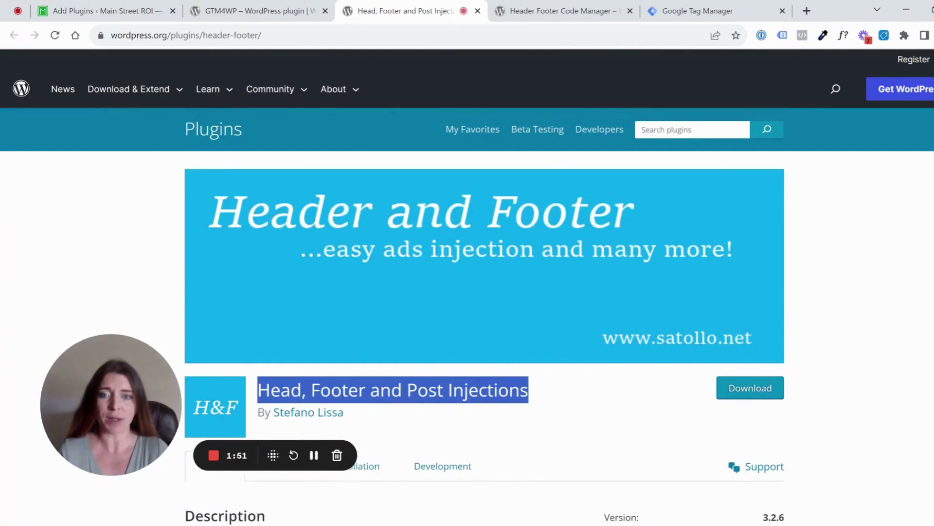
{"action": "left_click", "coordinate": [542, 397]}
{"action": "scroll", "coordinate": [276, 355], "scroll_direction": "down", "scroll_amount": 1}
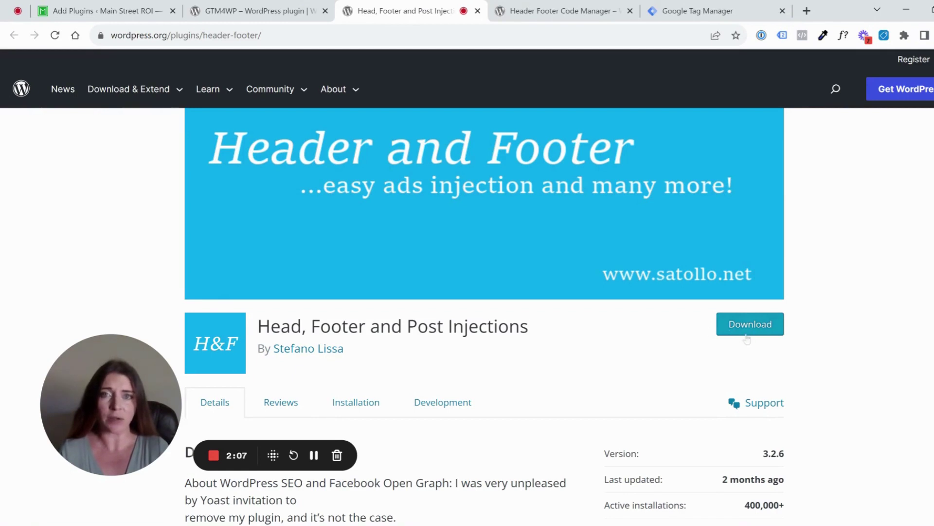
{"action": "left_click", "coordinate": [562, 17]}
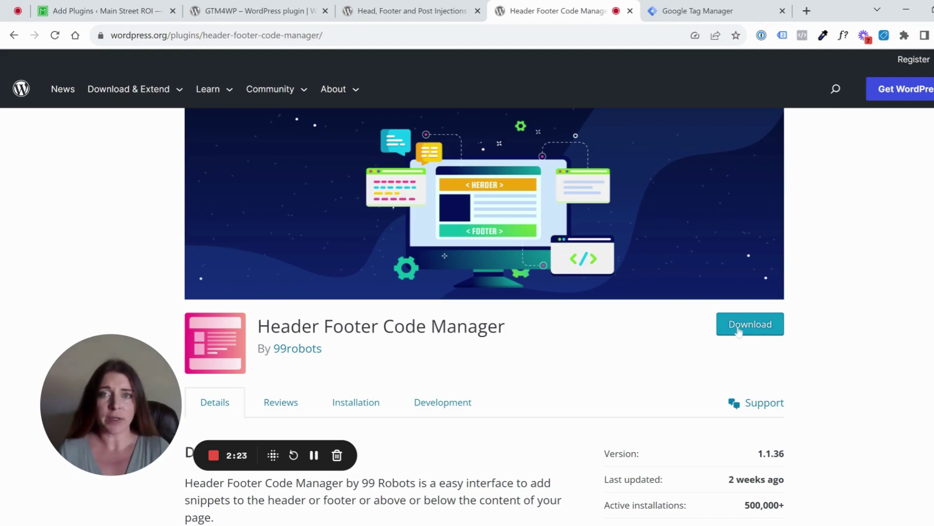
Return to the site's Add Plugins page and search the plugin directory for "gtm4wp"
{"action": "left_click", "coordinate": [106, 15]}
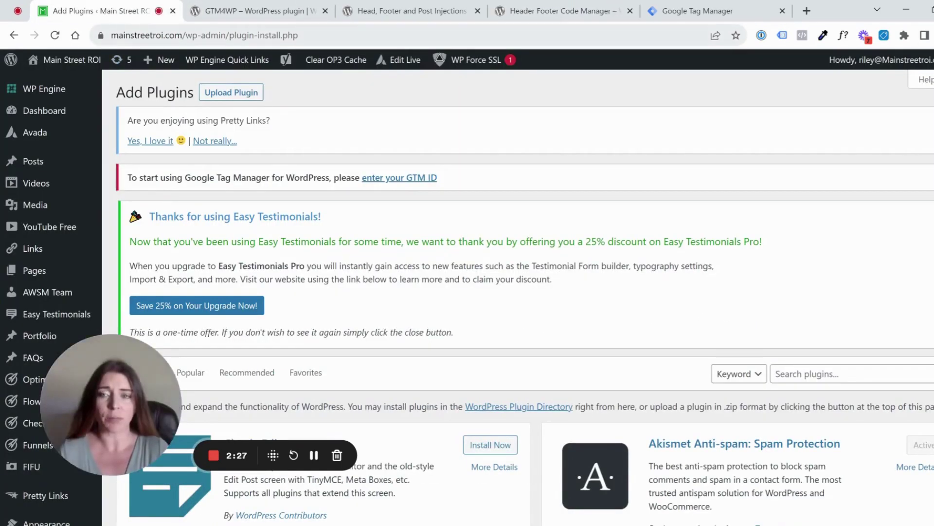
{"action": "scroll", "coordinate": [321, 359], "scroll_direction": "down", "scroll_amount": 1}
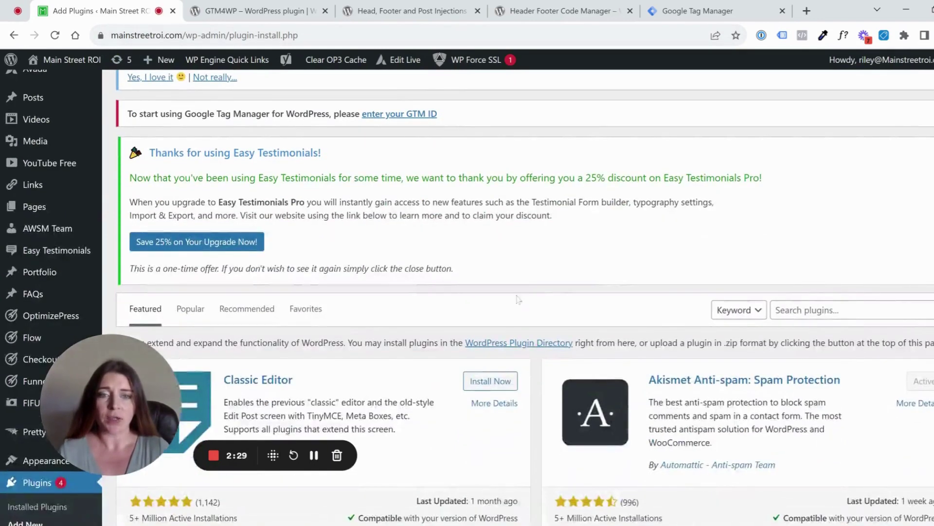
{"action": "left_click", "coordinate": [777, 310]}
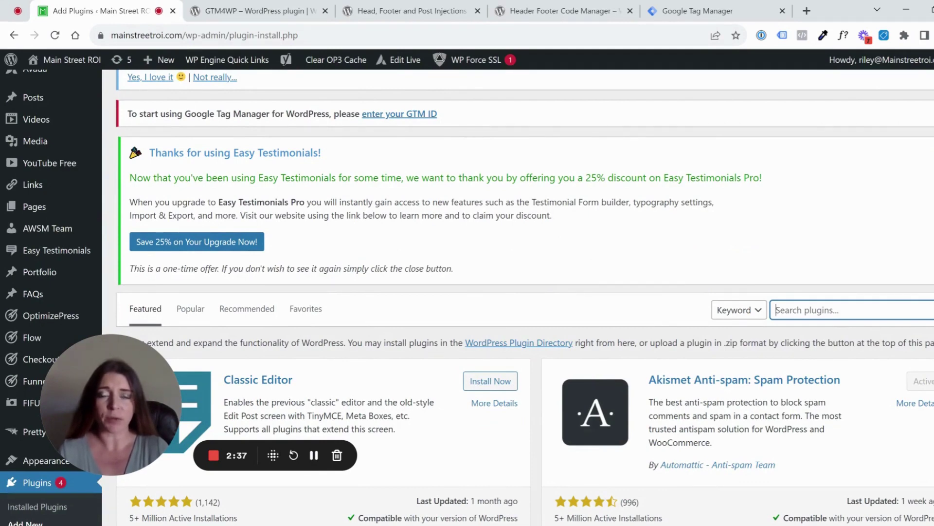
{"action": "type", "text": "g"}
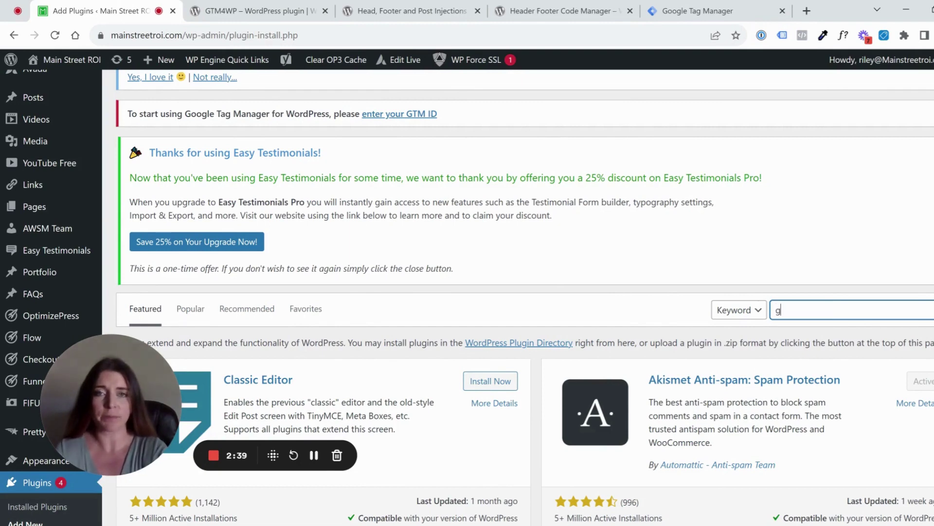
{"action": "type", "text": "tm"}
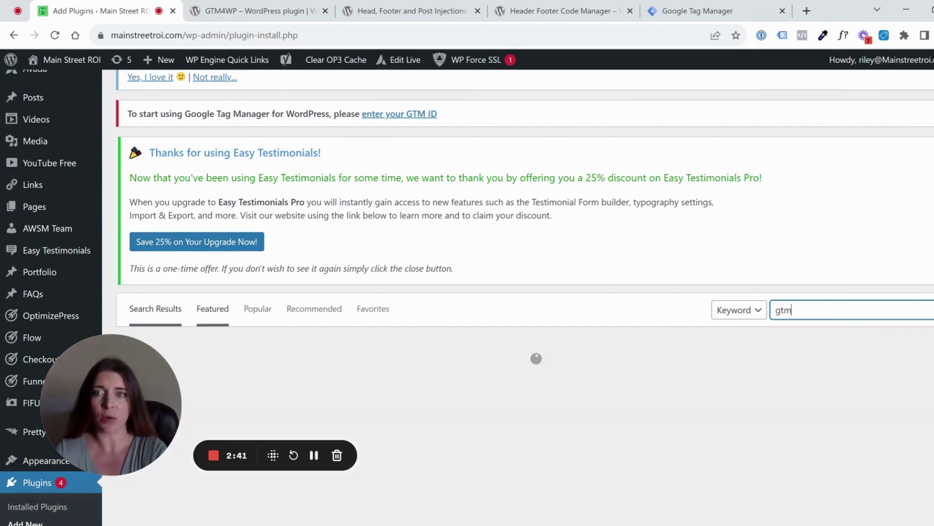
{"action": "type", "text": "4q"}
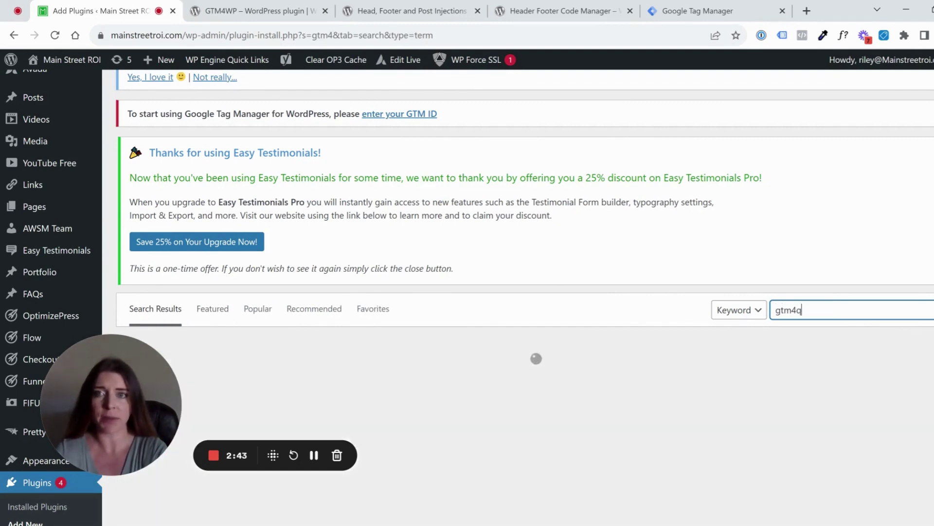
{"action": "key", "text": "BackSpace"}
{"action": "type", "text": "wp"}
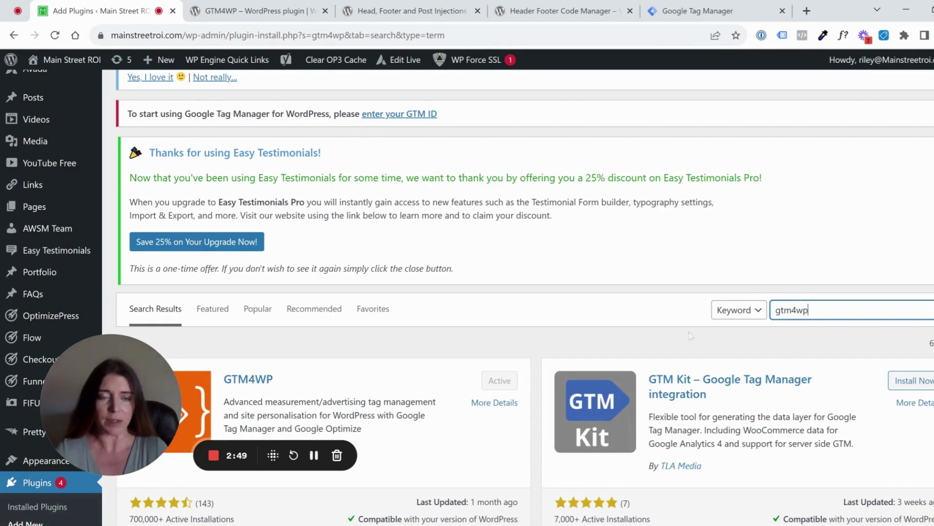
{"action": "scroll", "coordinate": [453, 368], "scroll_direction": "down", "scroll_amount": 3}
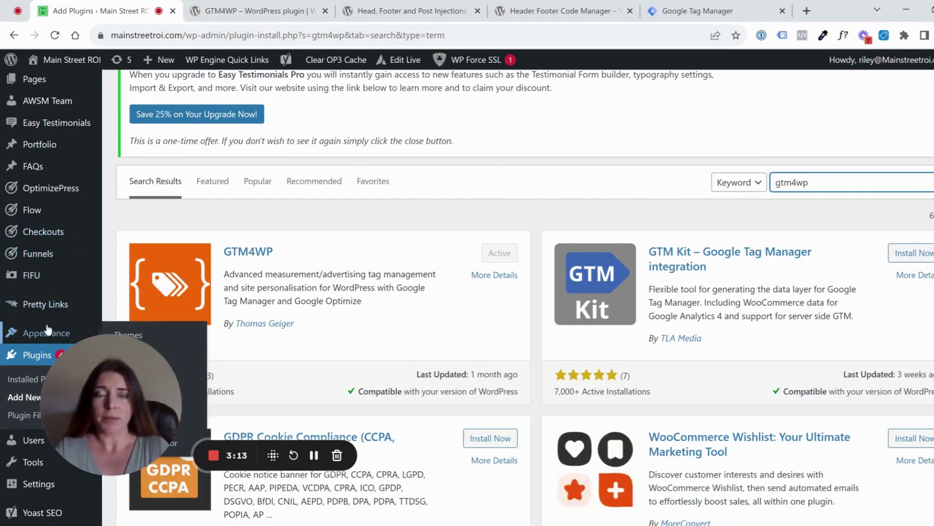
Open the site's list of installed plugins
{"action": "scroll", "coordinate": [49, 299], "scroll_direction": "down", "scroll_amount": 1}
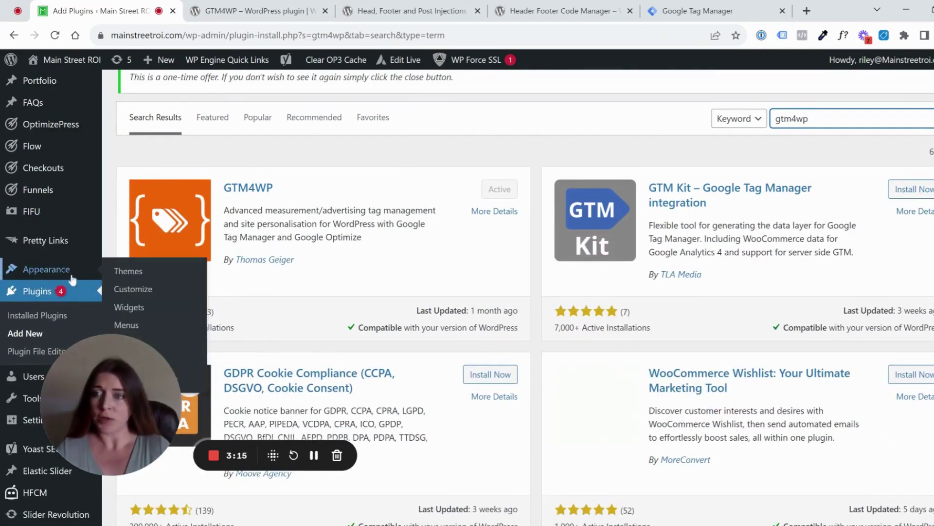
{"action": "scroll", "coordinate": [62, 278], "scroll_direction": "down", "scroll_amount": 1}
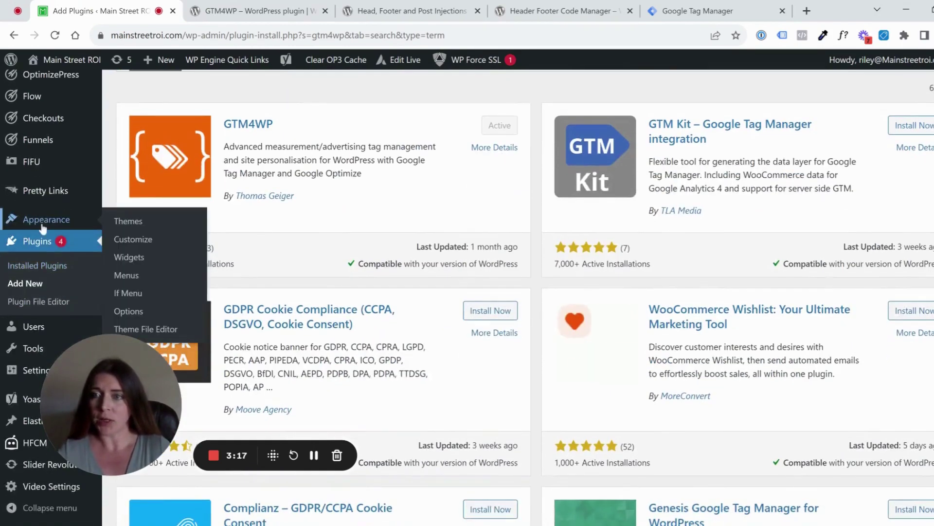
{"action": "scroll", "coordinate": [48, 202], "scroll_direction": "down", "scroll_amount": 1}
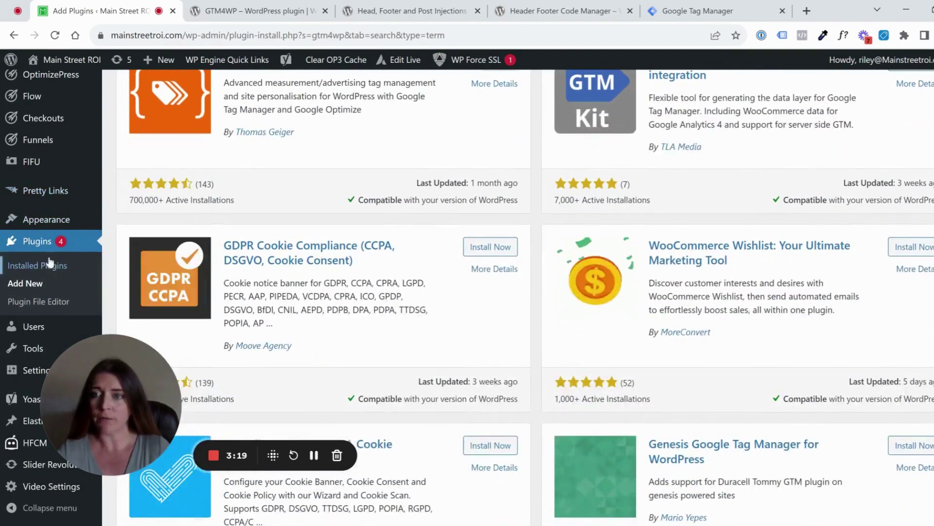
{"action": "scroll", "coordinate": [87, 204], "scroll_direction": "up", "scroll_amount": 6}
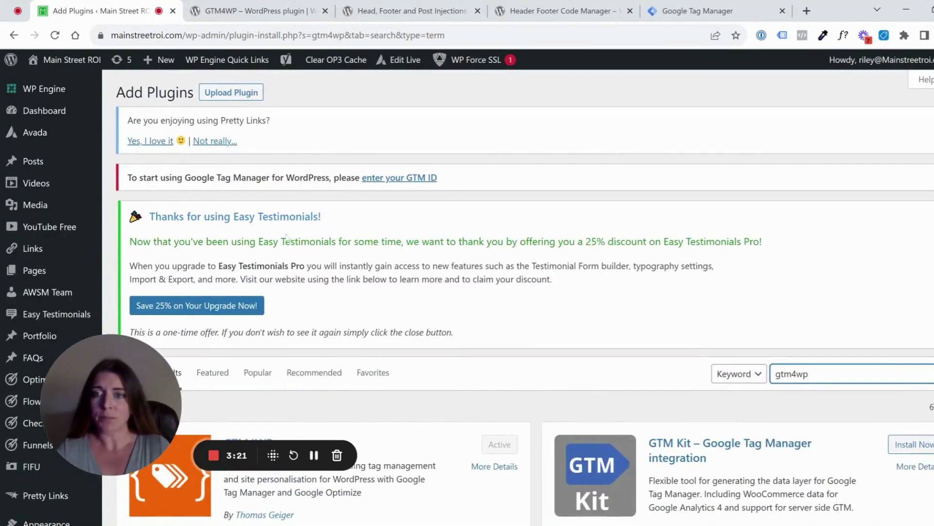
{"action": "scroll", "coordinate": [53, 297], "scroll_direction": "down", "scroll_amount": 3}
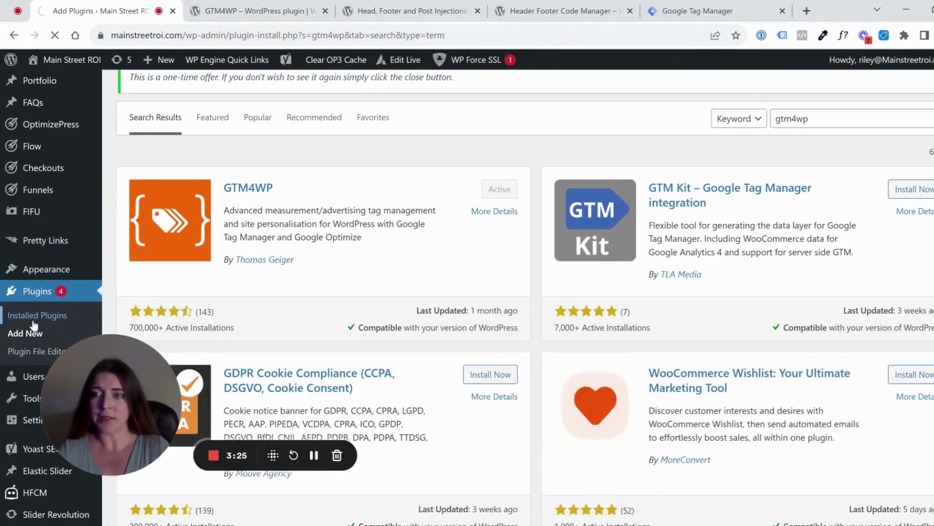
{"action": "left_click", "coordinate": [30, 323]}
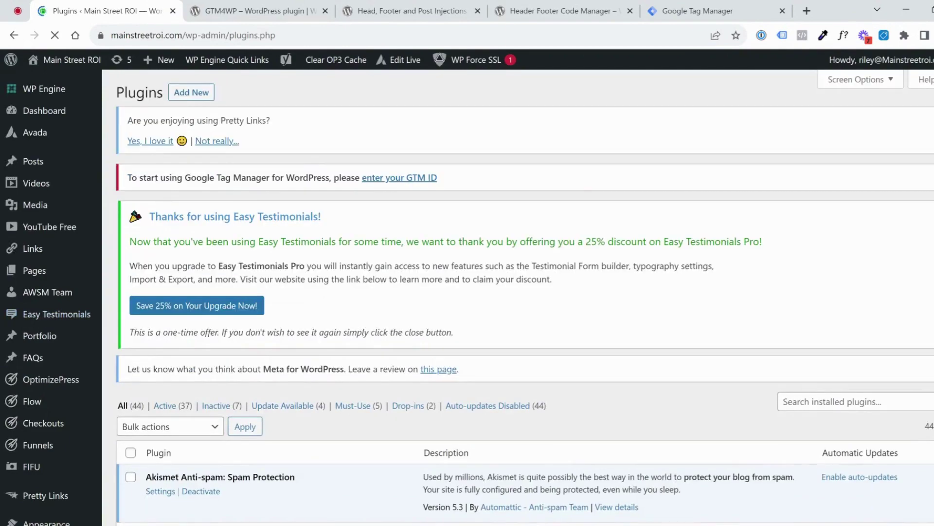
Examine the installed plugins list for the GTM4WP, Head, Footer and Post Injections, and Header Footer Code Manager entries
{"action": "scroll", "coordinate": [591, 263], "scroll_direction": "down", "scroll_amount": 2}
{"action": "scroll", "coordinate": [524, 214], "scroll_direction": "down", "scroll_amount": 5}
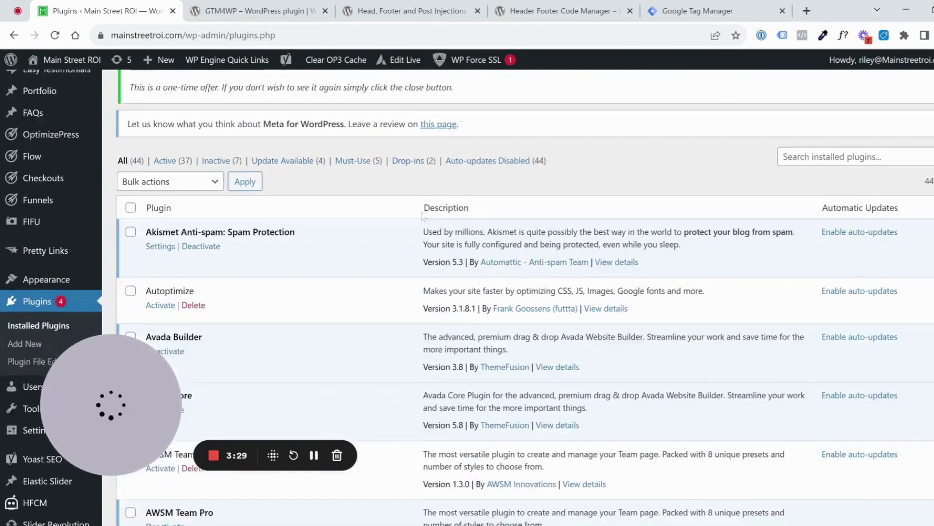
{"action": "scroll", "coordinate": [356, 233], "scroll_direction": "down", "scroll_amount": 5}
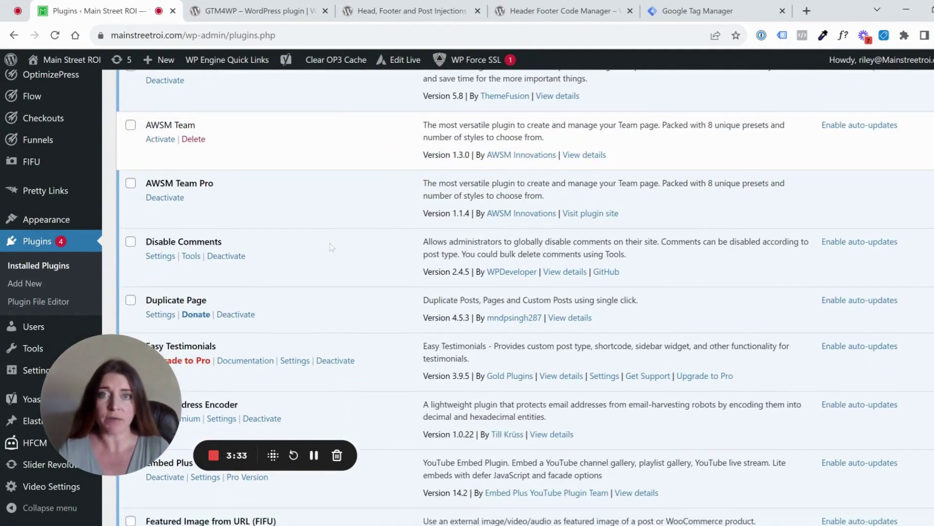
{"action": "scroll", "coordinate": [319, 243], "scroll_direction": "down", "scroll_amount": 2}
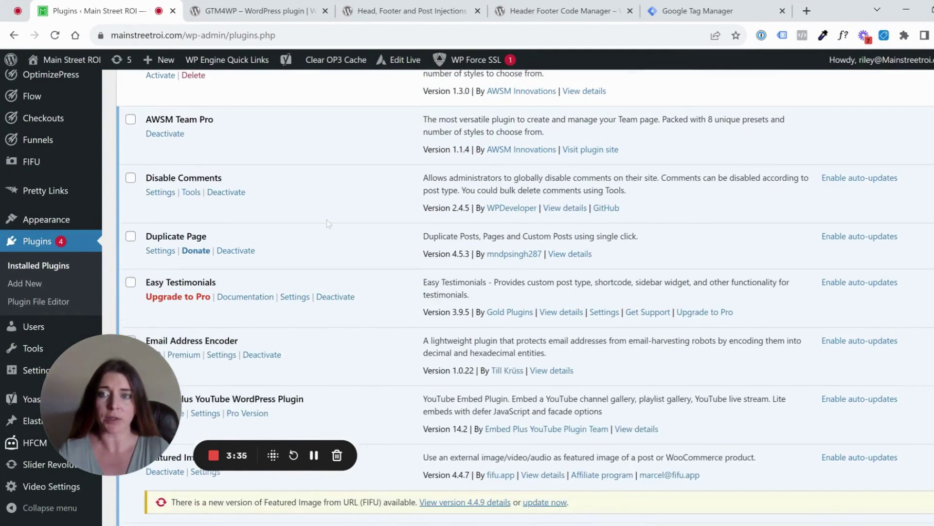
{"action": "scroll", "coordinate": [325, 245], "scroll_direction": "down", "scroll_amount": 8}
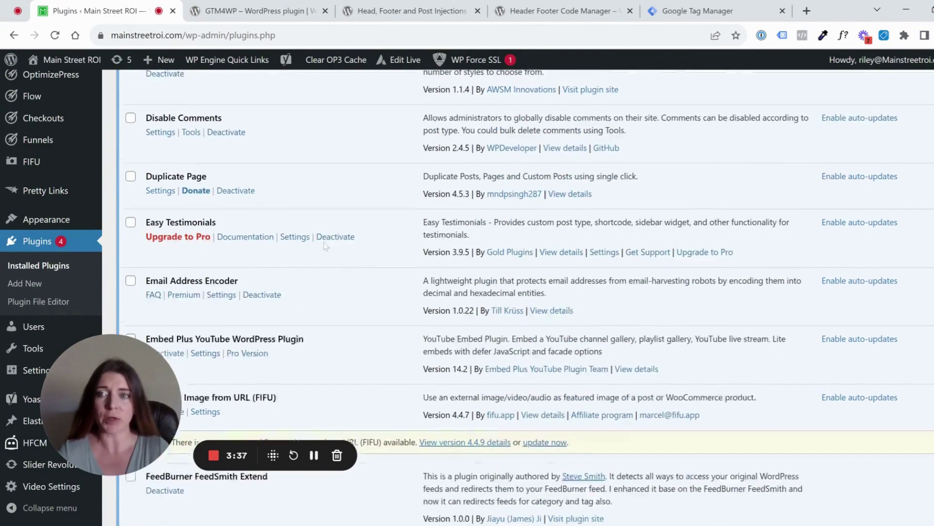
{"action": "scroll", "coordinate": [335, 217], "scroll_direction": "down", "scroll_amount": 2}
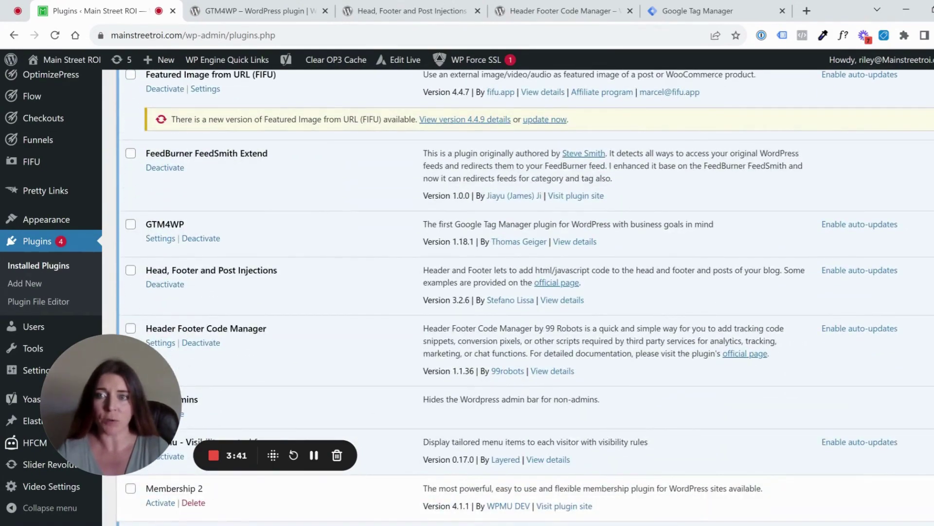
{"action": "scroll", "coordinate": [212, 225], "scroll_direction": "down", "scroll_amount": 2}
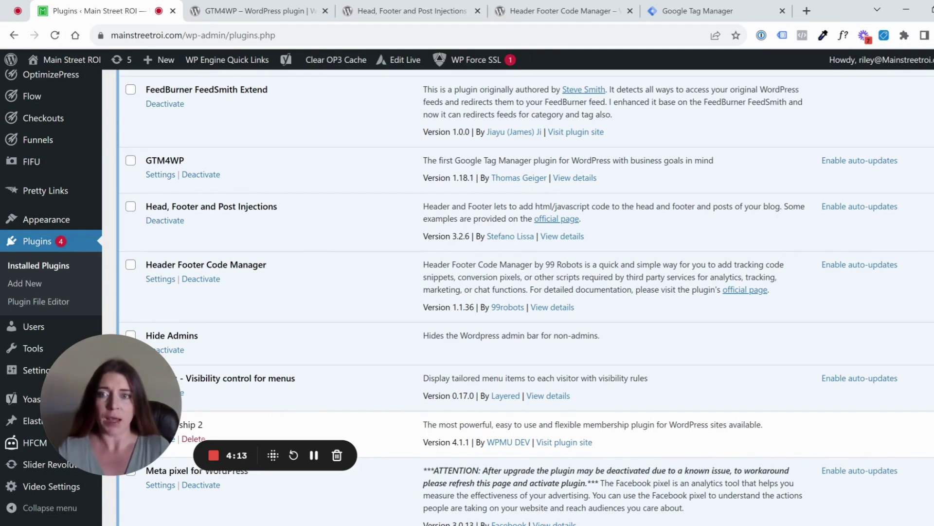
{"action": "scroll", "coordinate": [74, 222], "scroll_direction": "down", "scroll_amount": 1}
{"action": "scroll", "coordinate": [59, 292], "scroll_direction": "down", "scroll_amount": 1}
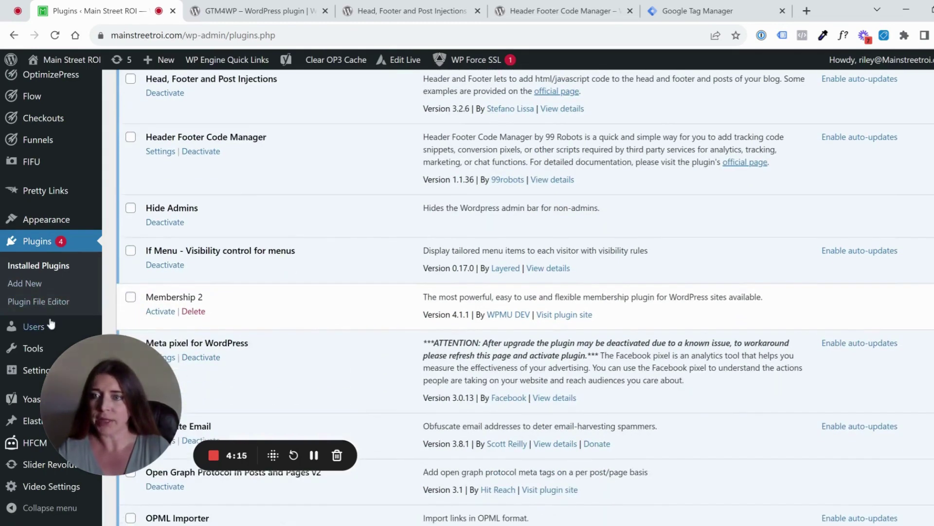
Open the Head and Footer plugin's settings page
{"action": "mouse_move", "coordinate": [38, 378]}
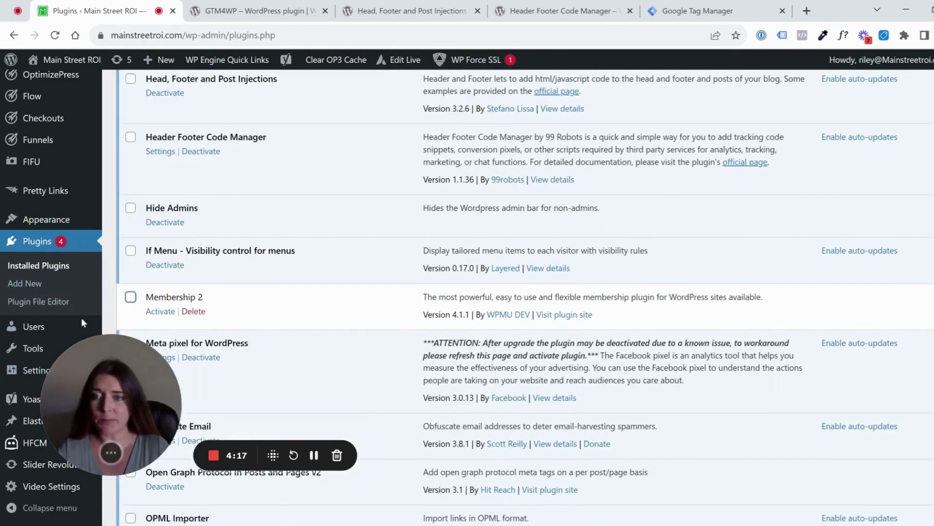
{"action": "left_click_drag", "start_coordinate": [142, 419], "coordinate": [306, 440]}
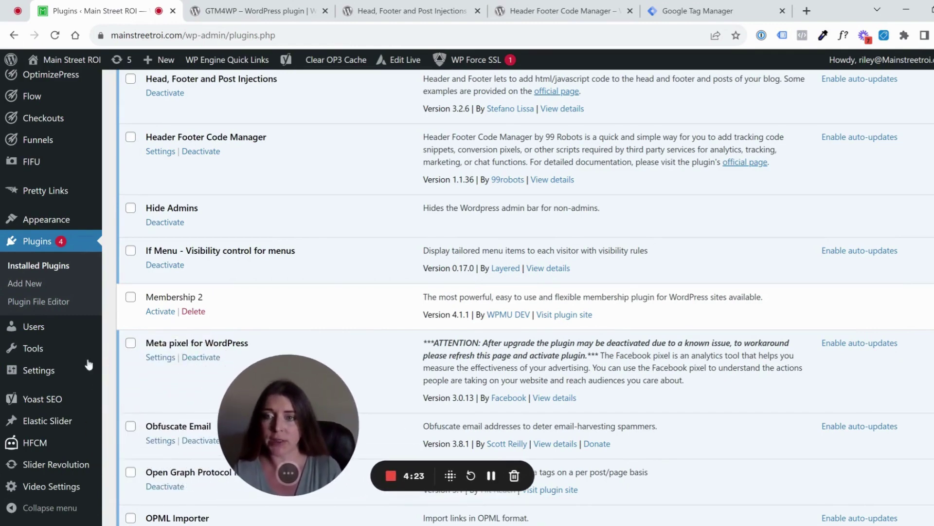
{"action": "mouse_move", "coordinate": [36, 373]}
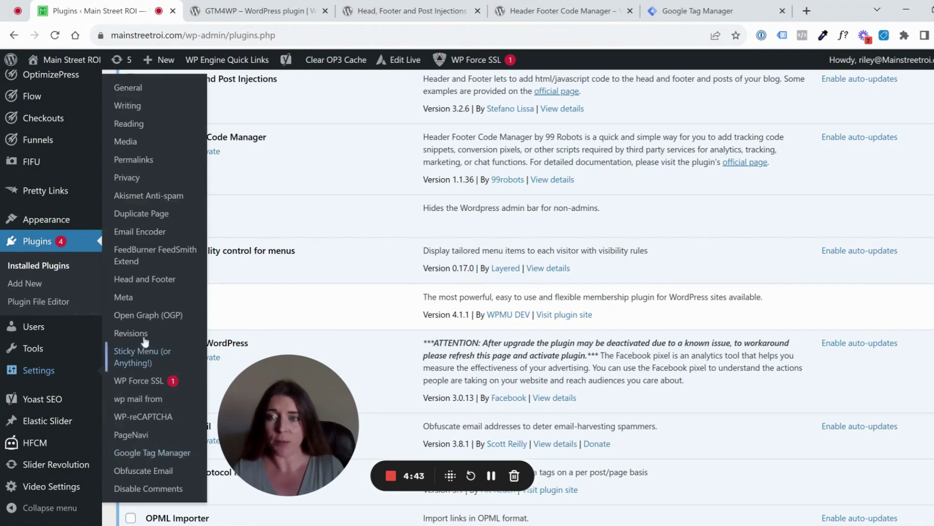
{"action": "left_click", "coordinate": [146, 284]}
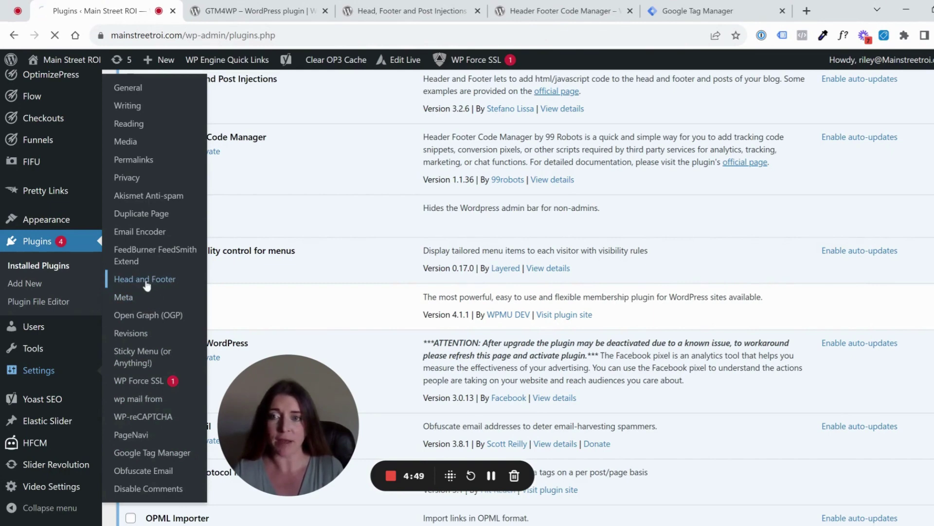
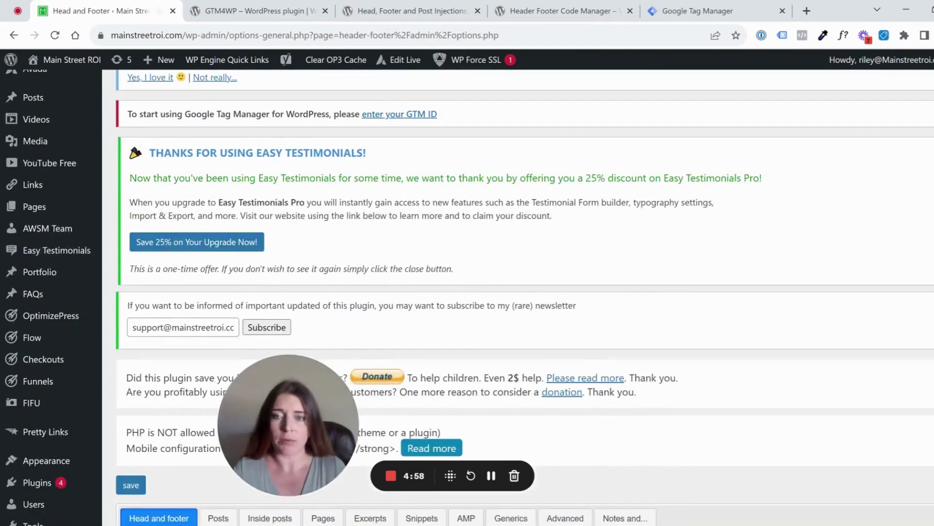
Examine the code injected into the head section on every page, highlighting the Google Tag Manager script within it
{"action": "scroll", "coordinate": [322, 197], "scroll_direction": "down", "scroll_amount": 7}
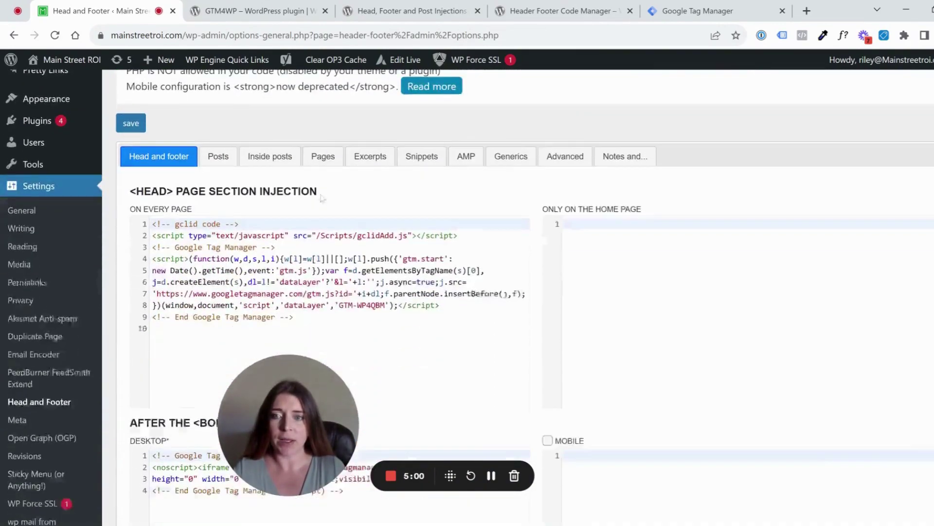
{"action": "scroll", "coordinate": [318, 304], "scroll_direction": "down", "scroll_amount": 1}
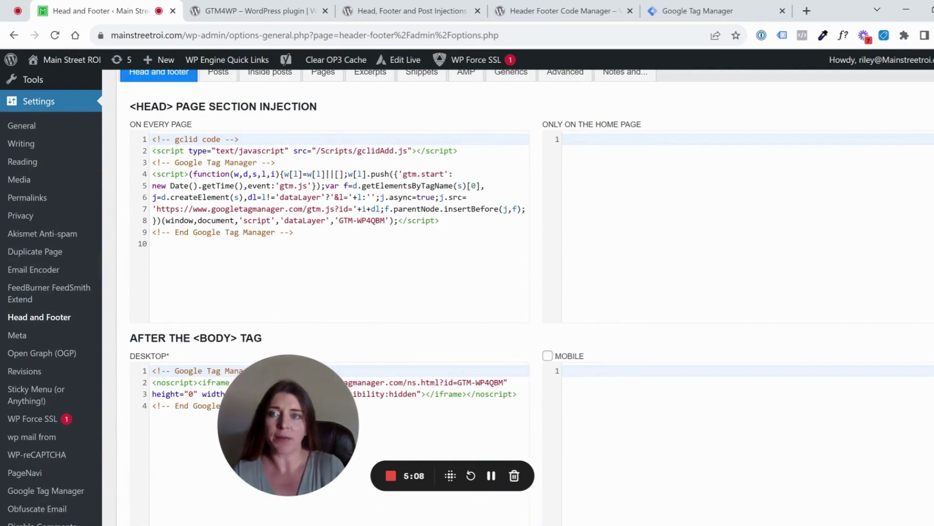
{"action": "scroll", "coordinate": [198, 122], "scroll_direction": "up", "scroll_amount": 1}
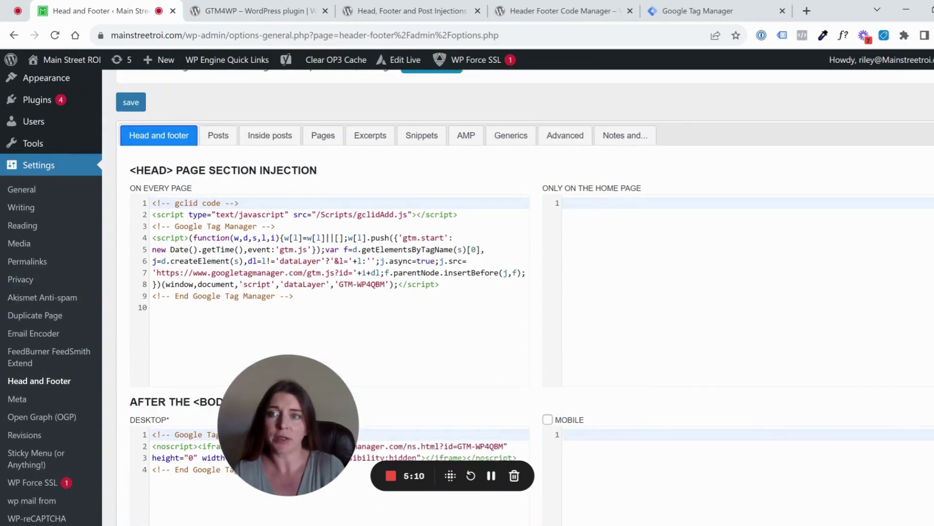
{"action": "scroll", "coordinate": [162, 189], "scroll_direction": "up", "scroll_amount": 2}
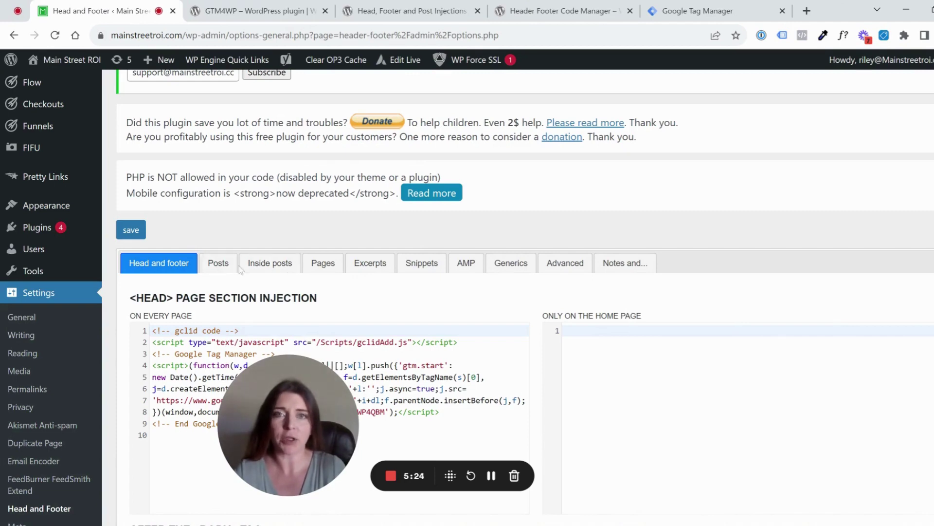
{"action": "scroll", "coordinate": [200, 269], "scroll_direction": "down", "scroll_amount": 1}
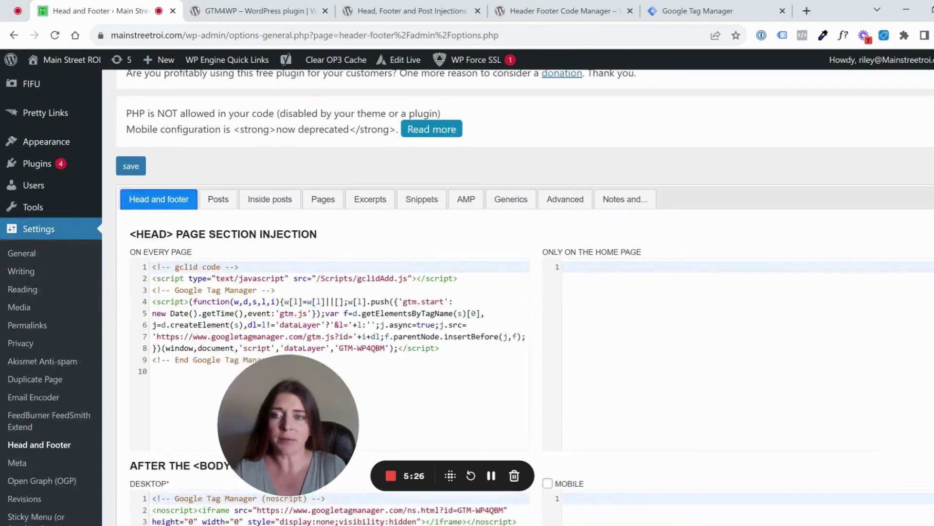
{"action": "scroll", "coordinate": [166, 264], "scroll_direction": "down", "scroll_amount": 1}
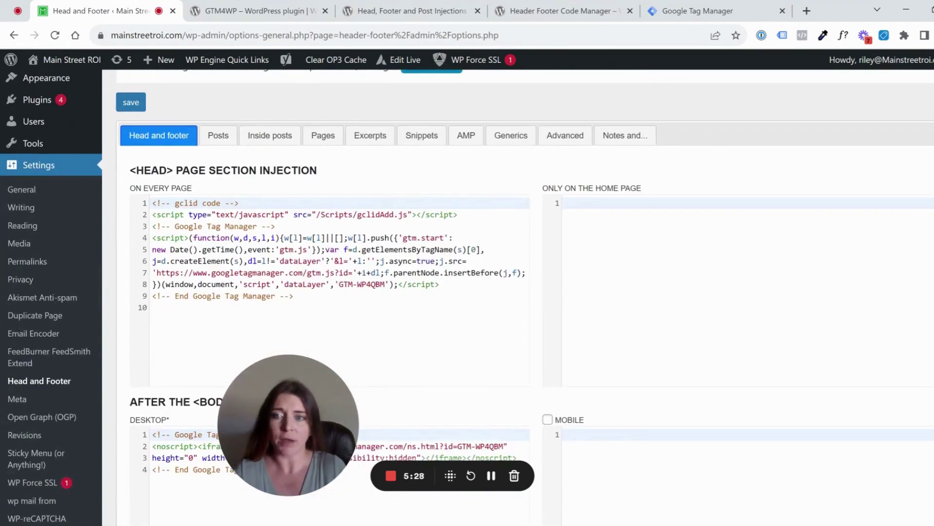
{"action": "left_click_drag", "start_coordinate": [295, 296], "coordinate": [139, 204]}
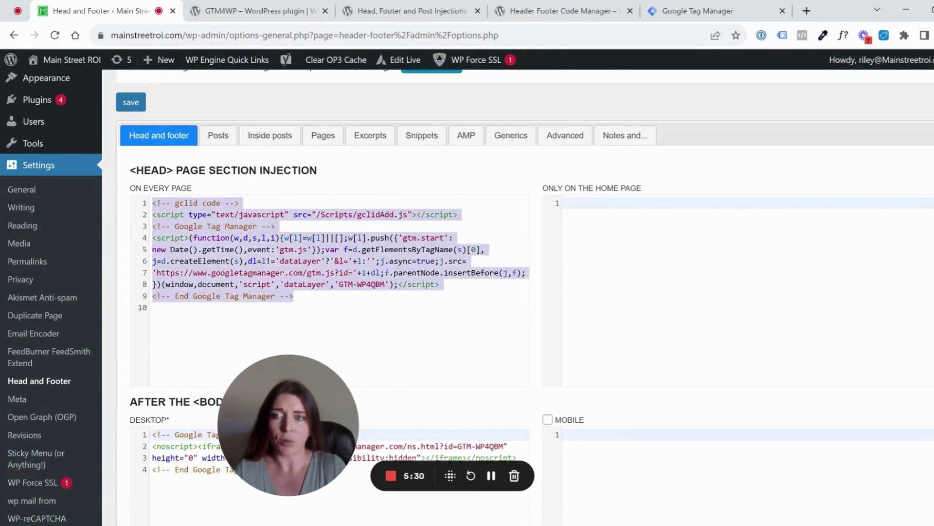
{"action": "left_click", "coordinate": [216, 226]}
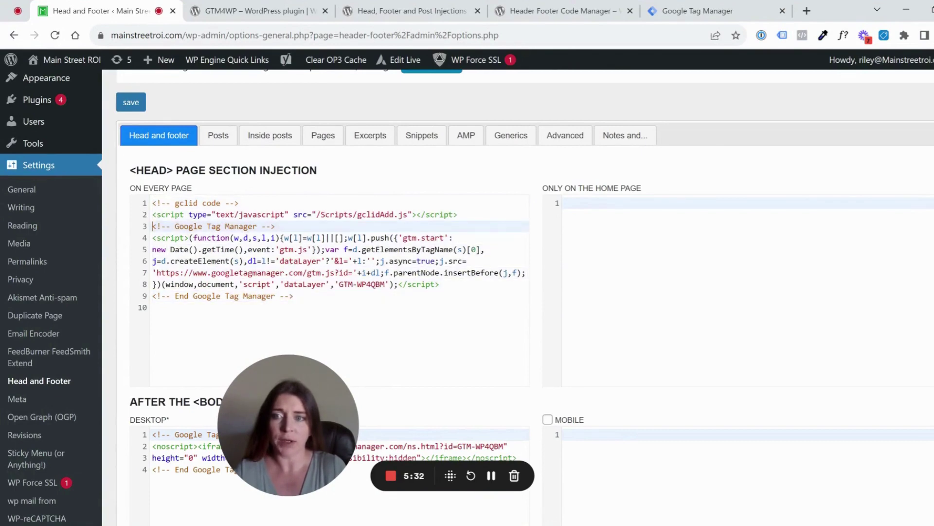
{"action": "left_click_drag", "start_coordinate": [153, 226], "coordinate": [297, 296]}
{"action": "left_click", "coordinate": [152, 307]}
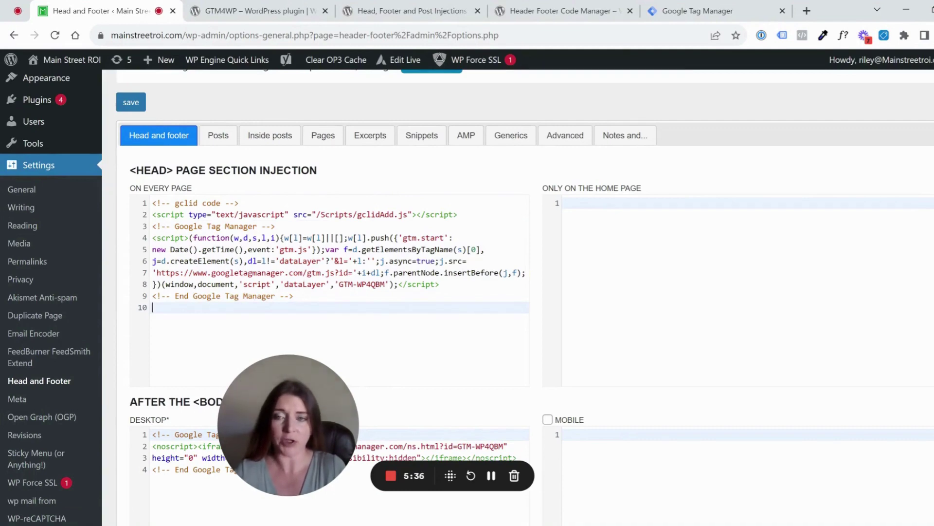
Examine the desktop code injected after the body tag, highlighting the Google Tag Manager noscript snippet, and check the footer code
{"action": "scroll", "coordinate": [282, 235], "scroll_direction": "down", "scroll_amount": 4}
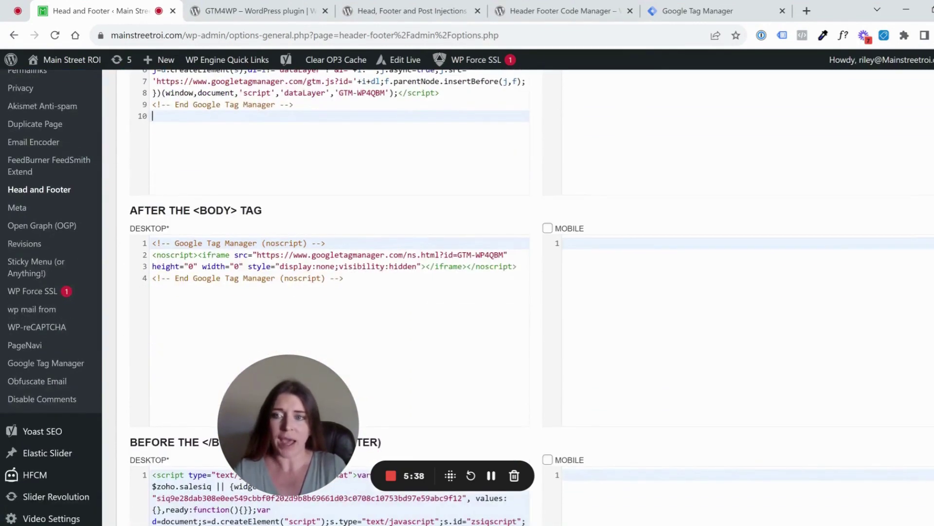
{"action": "left_click_drag", "start_coordinate": [152, 243], "coordinate": [375, 290]}
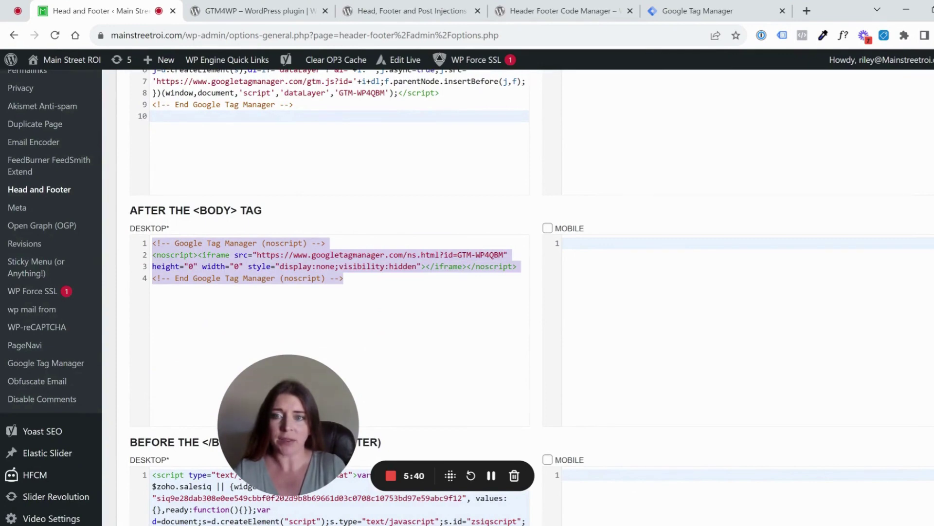
{"action": "scroll", "coordinate": [332, 259], "scroll_direction": "down", "scroll_amount": 4}
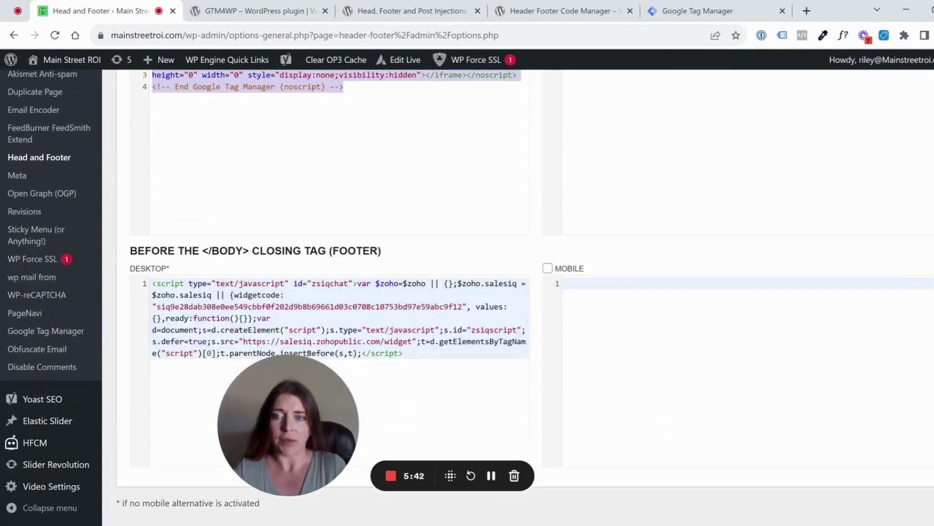
{"action": "scroll", "coordinate": [332, 327], "scroll_direction": "up", "scroll_amount": 8}
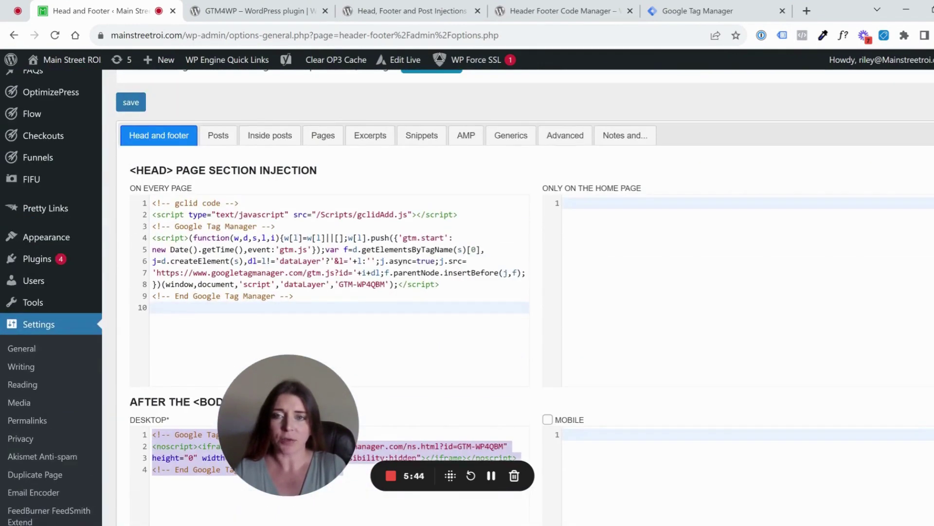
{"action": "scroll", "coordinate": [334, 310], "scroll_direction": "down", "scroll_amount": 1}
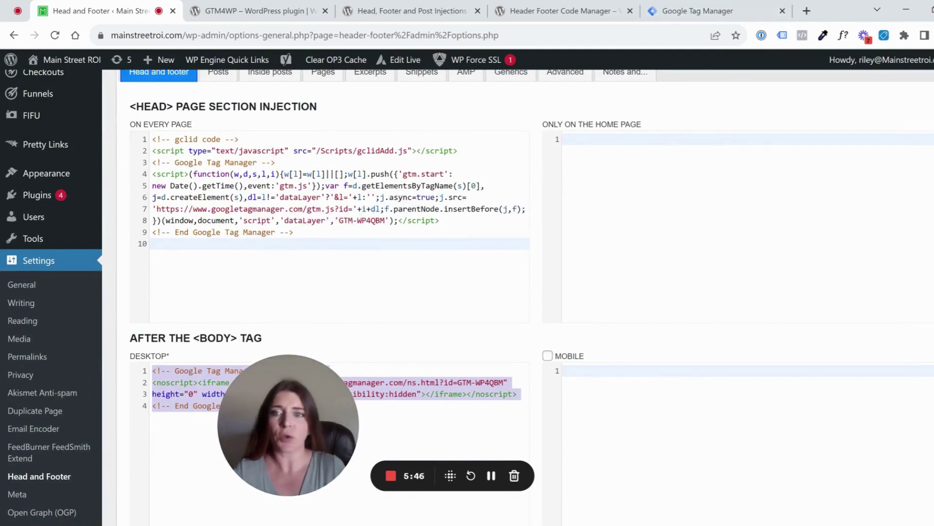
{"action": "left_click", "coordinate": [652, 12]}
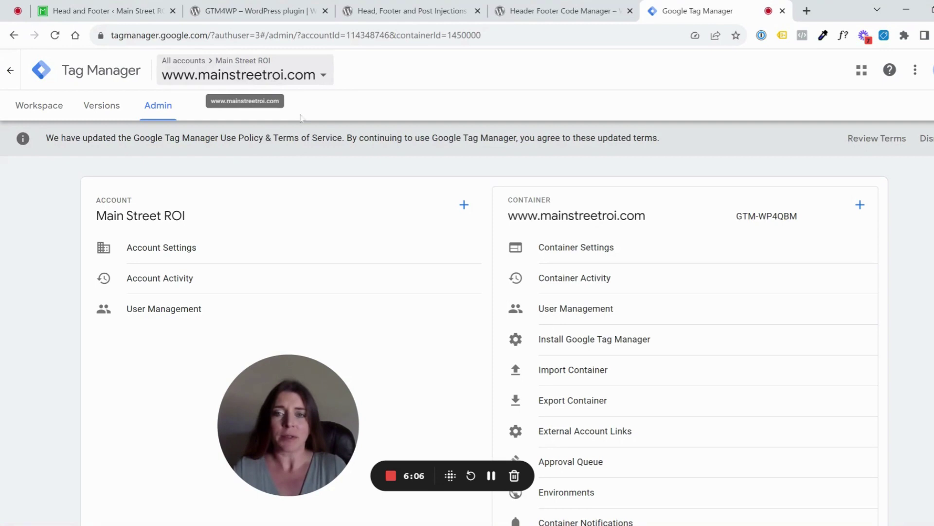
{"action": "scroll", "coordinate": [601, 343], "scroll_direction": "down", "scroll_amount": 1}
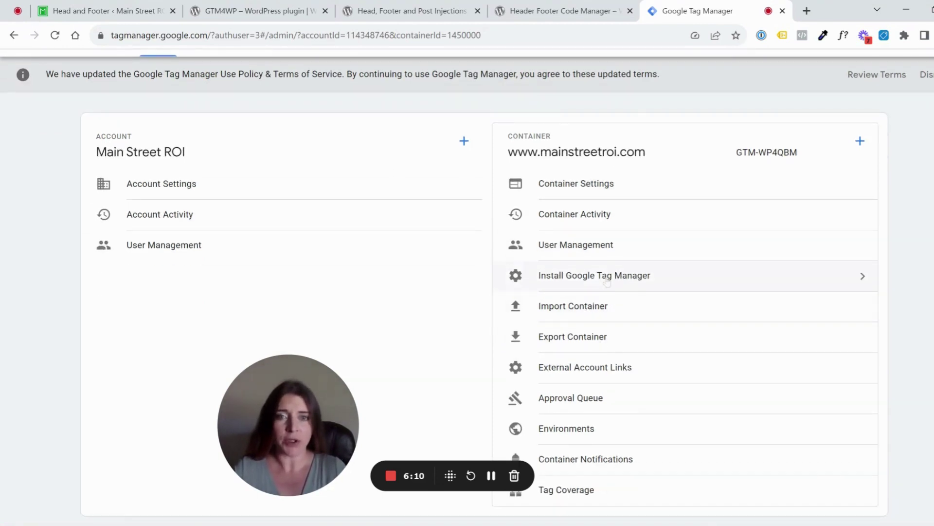
{"action": "scroll", "coordinate": [607, 282], "scroll_direction": "up", "scroll_amount": 1}
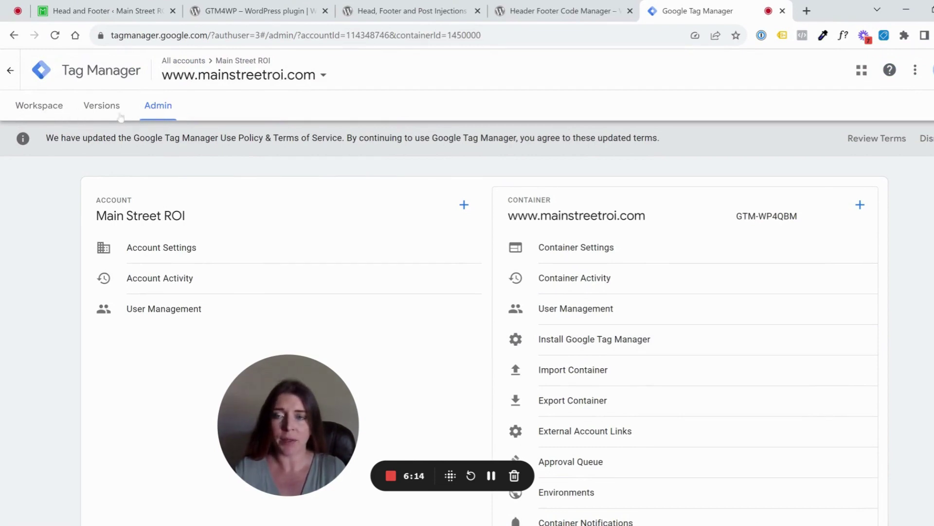
{"action": "left_click", "coordinate": [42, 106]}
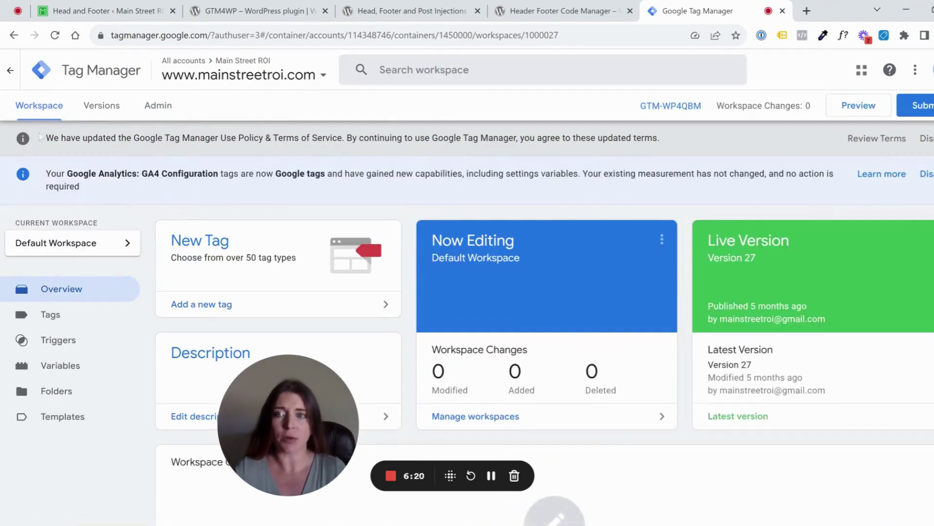
{"action": "left_click", "coordinate": [162, 112]}
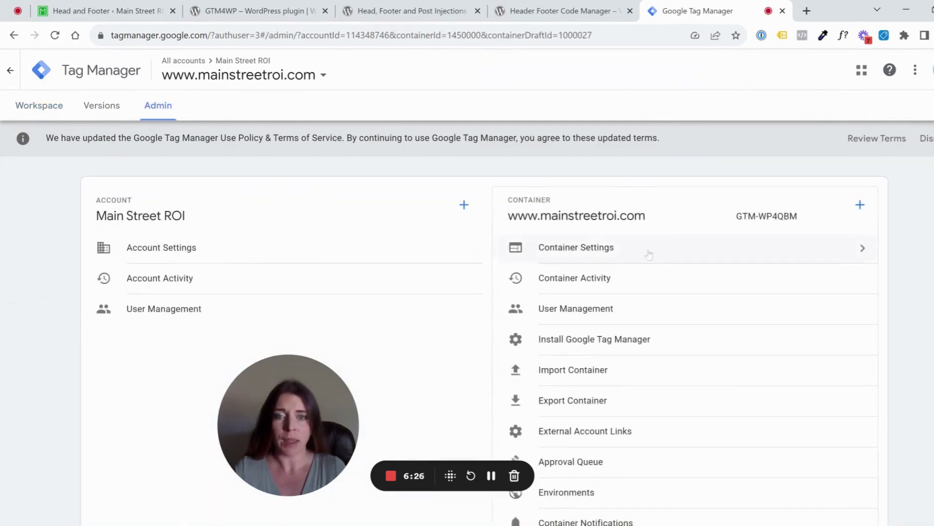
{"action": "left_click", "coordinate": [606, 347]}
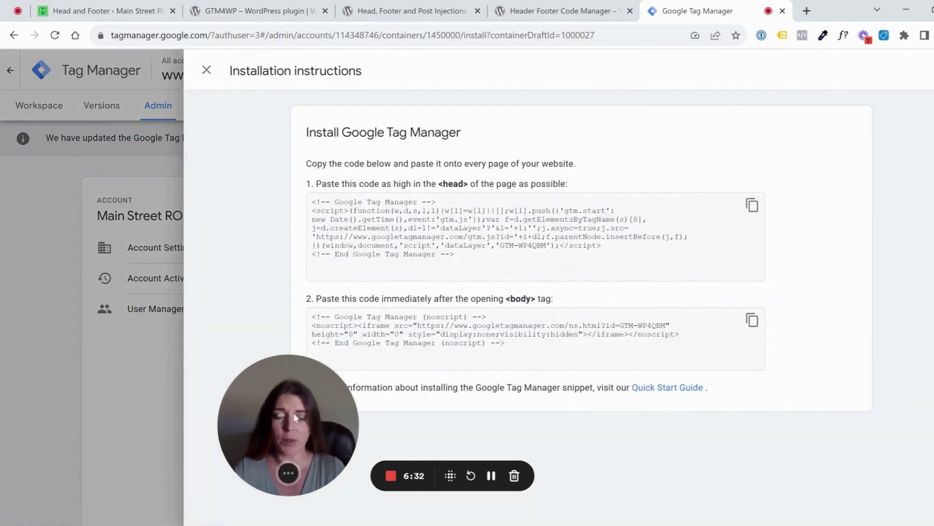
Copy the Google Tag Manager head snippet and return to the Head and Footer plugin's settings page in WordPress
{"action": "left_click_drag", "start_coordinate": [298, 419], "coordinate": [129, 394]}
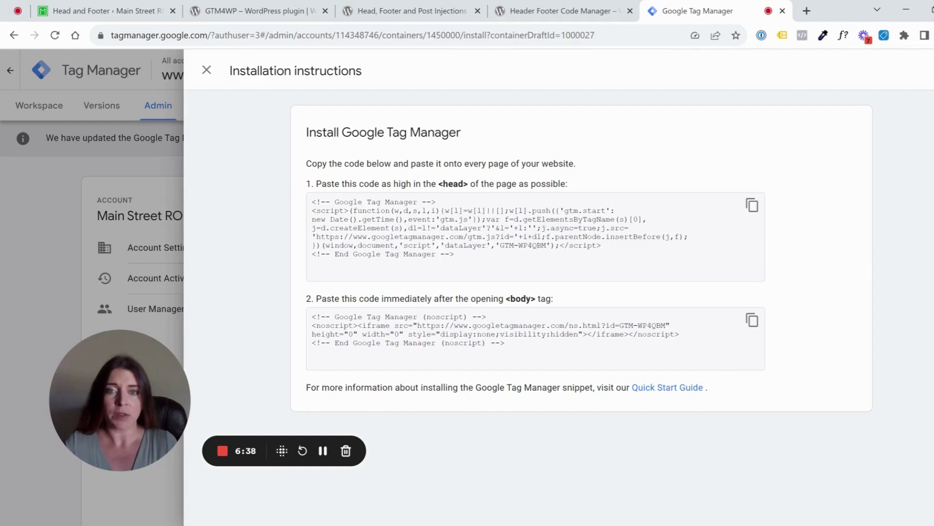
{"action": "left_click", "coordinate": [753, 206]}
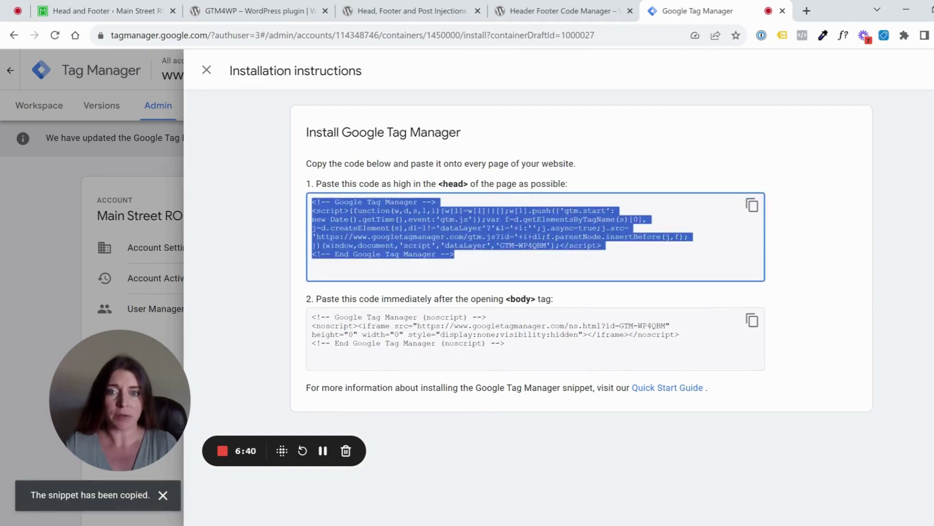
{"action": "left_click", "coordinate": [123, 7]}
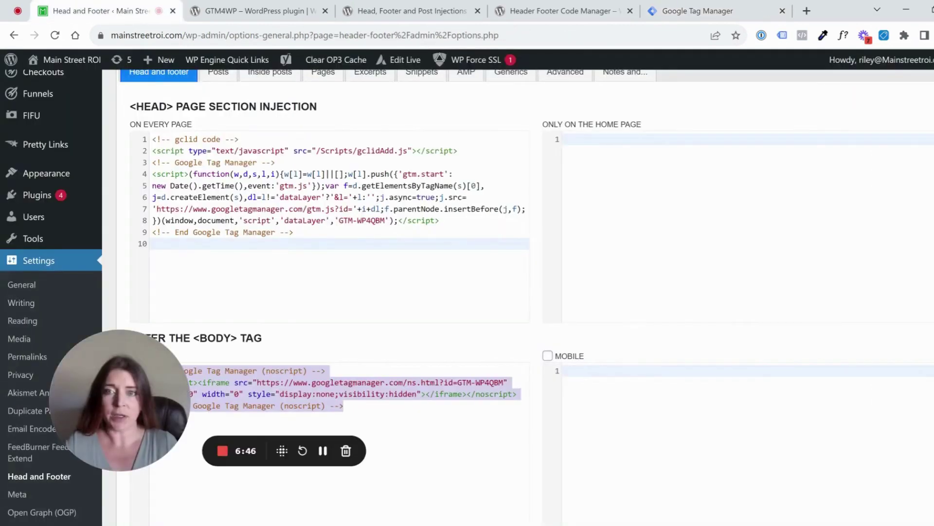
Copy the noscript body snippet from Google Tag Manager and place the cursor in WordPress's desktop code field after the body tag
{"action": "left_click", "coordinate": [652, 11]}
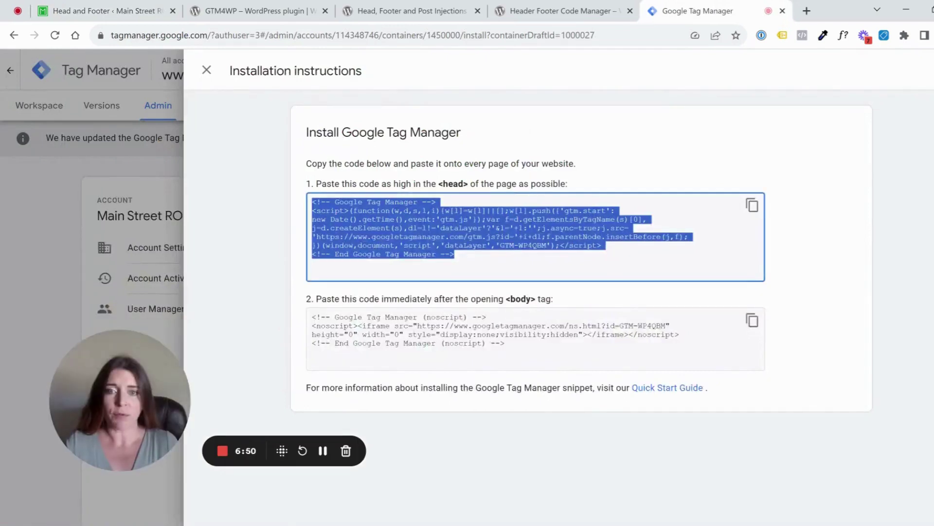
{"action": "left_click", "coordinate": [536, 339]}
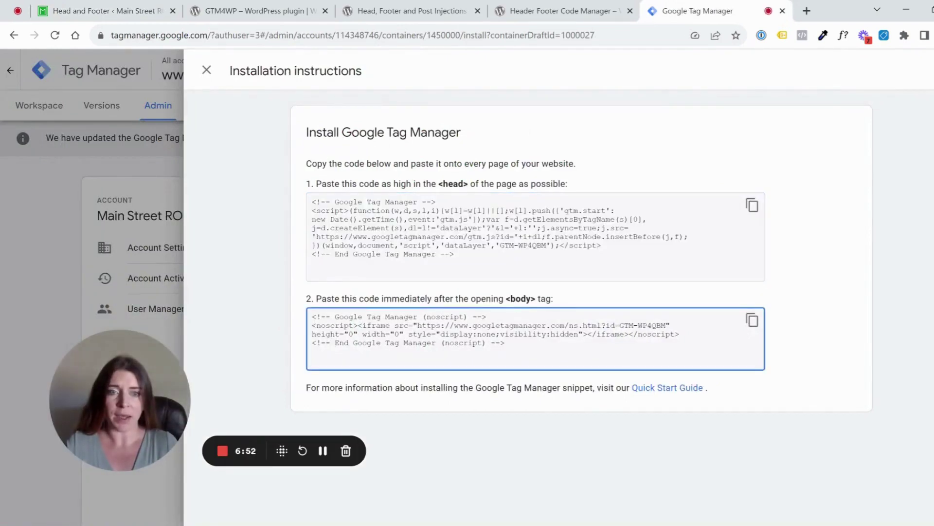
{"action": "left_click", "coordinate": [751, 321]}
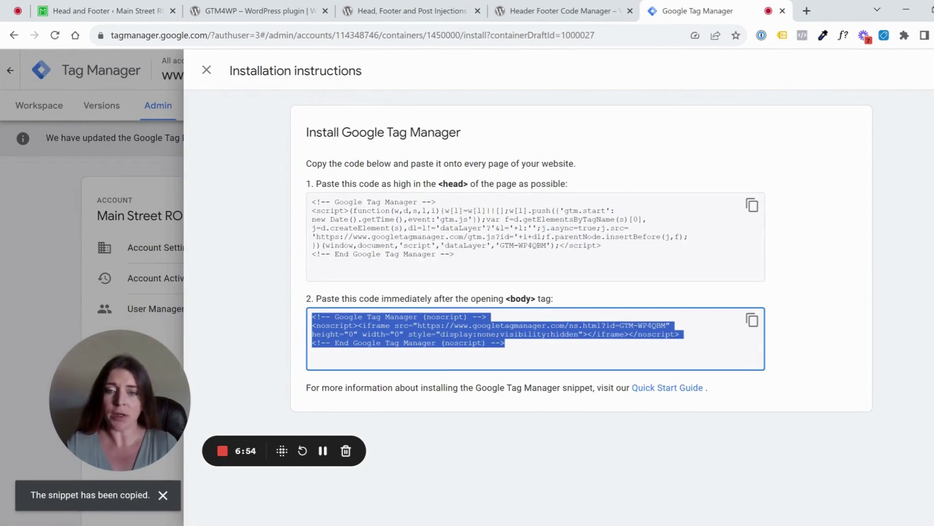
{"action": "left_click", "coordinate": [97, 11]}
{"action": "scroll", "coordinate": [331, 292], "scroll_direction": "down", "scroll_amount": 2}
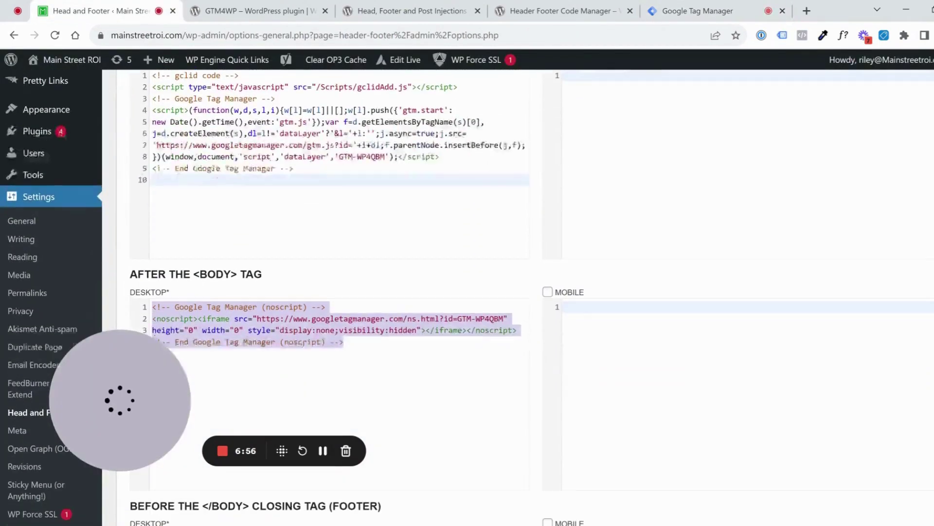
{"action": "scroll", "coordinate": [303, 343], "scroll_direction": "down", "scroll_amount": 1}
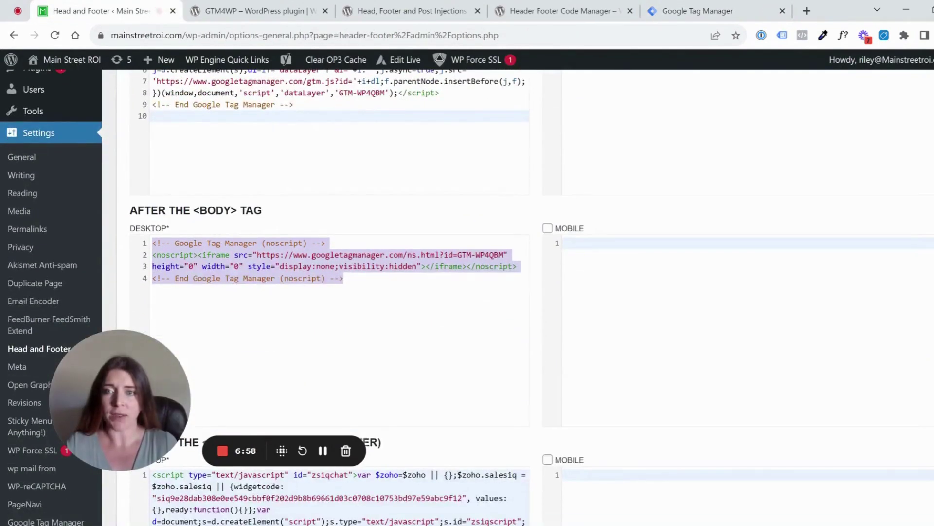
{"action": "left_click", "coordinate": [344, 278]}
Review the footer code before the closing body tag and the page's save option, and recheck the head section injection settings
{"action": "scroll", "coordinate": [331, 292], "scroll_direction": "down", "scroll_amount": 1}
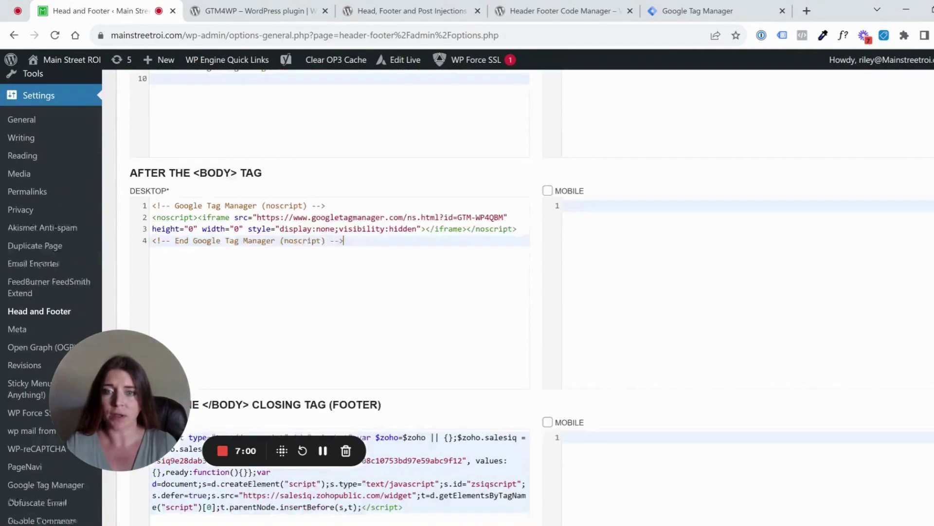
{"action": "scroll", "coordinate": [341, 253], "scroll_direction": "down", "scroll_amount": 1}
{"action": "scroll", "coordinate": [361, 251], "scroll_direction": "down", "scroll_amount": 2}
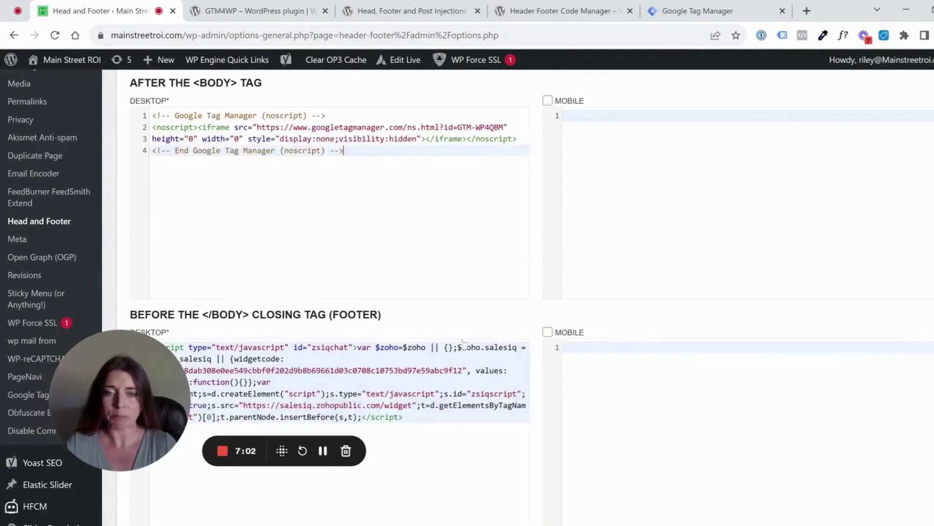
{"action": "scroll", "coordinate": [464, 342], "scroll_direction": "down", "scroll_amount": 3}
{"action": "left_click_drag", "start_coordinate": [139, 427], "coordinate": [368, 368]}
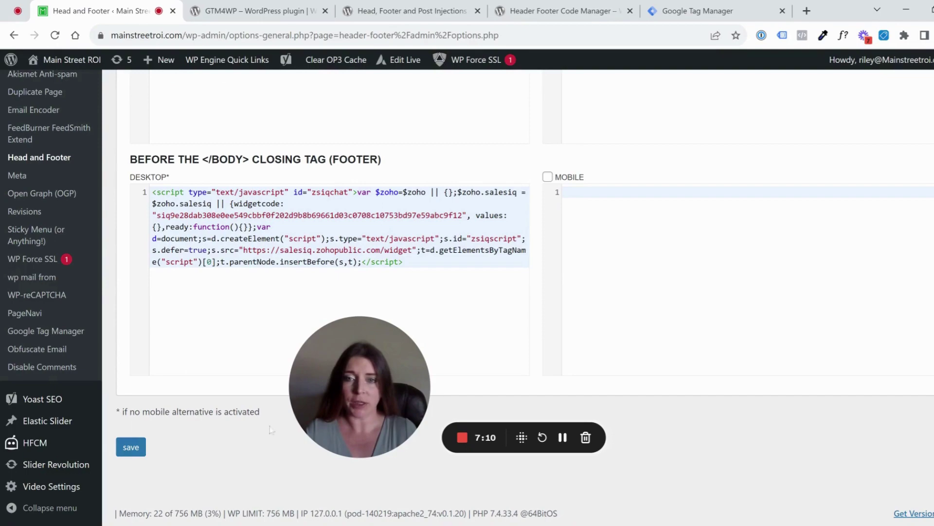
{"action": "left_click_drag", "start_coordinate": [387, 377], "coordinate": [205, 409]}
{"action": "scroll", "coordinate": [407, 371], "scroll_direction": "up", "scroll_amount": 1}
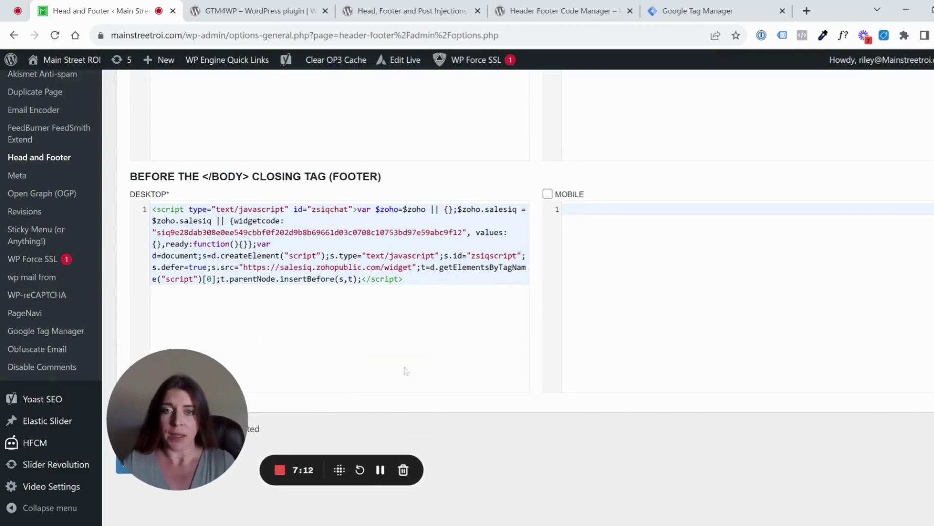
{"action": "scroll", "coordinate": [407, 370], "scroll_direction": "up", "scroll_amount": 15}
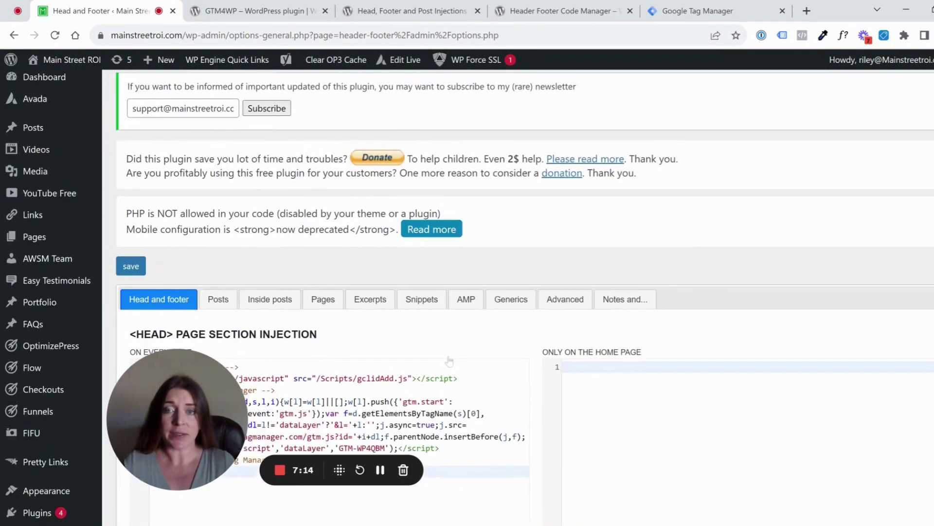
{"action": "scroll", "coordinate": [449, 360], "scroll_direction": "down", "scroll_amount": 1}
{"action": "scroll", "coordinate": [271, 314], "scroll_direction": "up", "scroll_amount": 3}
{"action": "scroll", "coordinate": [306, 327], "scroll_direction": "down", "scroll_amount": 2}
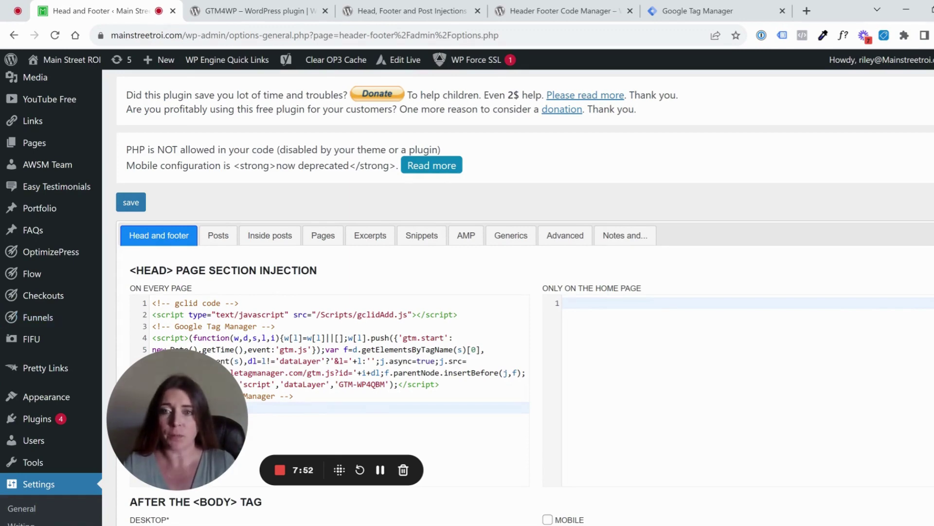
Look through the WordPress admin menu's Settings entries to locate the Head and Footer and Google Tag Manager plugin settings
{"action": "scroll", "coordinate": [524, 292], "scroll_direction": "up", "scroll_amount": 3}
{"action": "scroll", "coordinate": [525, 297], "scroll_direction": "up", "scroll_amount": 2}
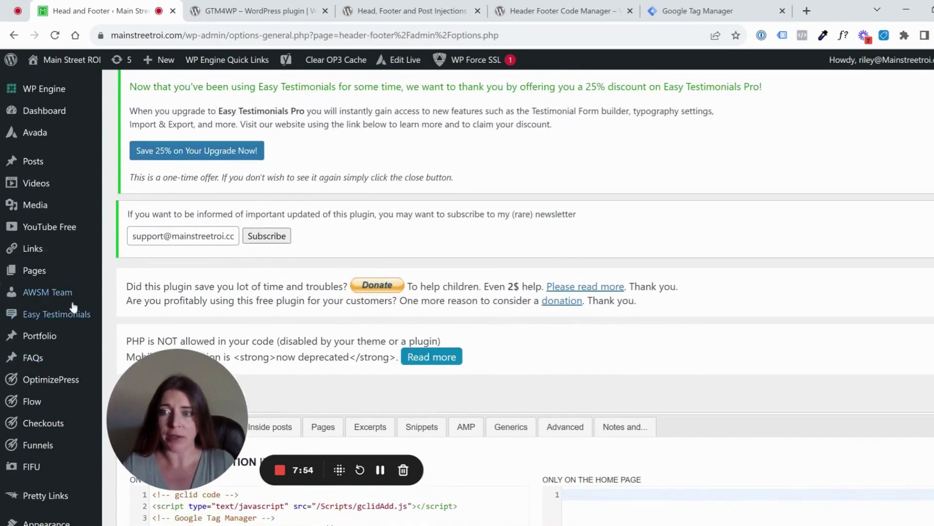
{"action": "mouse_move", "coordinate": [59, 313]}
{"action": "scroll", "coordinate": [183, 301], "scroll_direction": "down", "scroll_amount": 2}
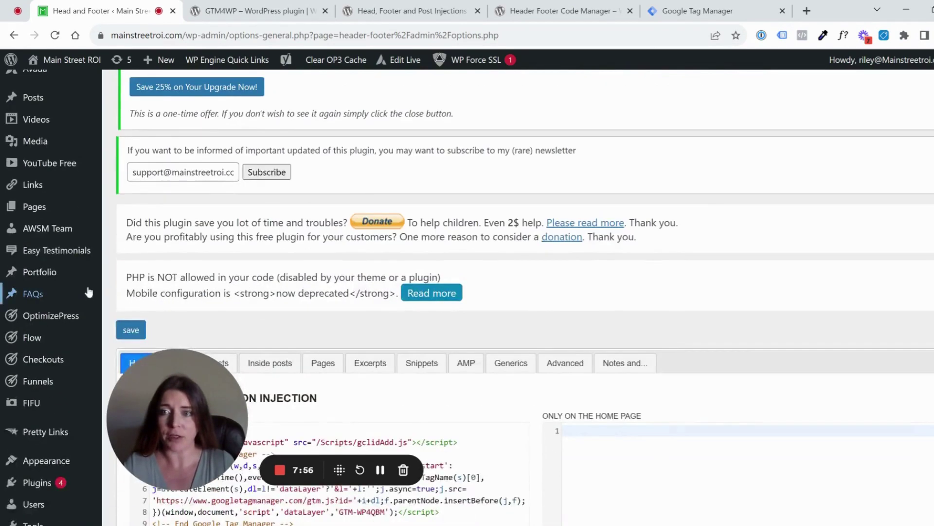
{"action": "mouse_move", "coordinate": [73, 258]}
{"action": "scroll", "coordinate": [139, 284], "scroll_direction": "down", "scroll_amount": 3}
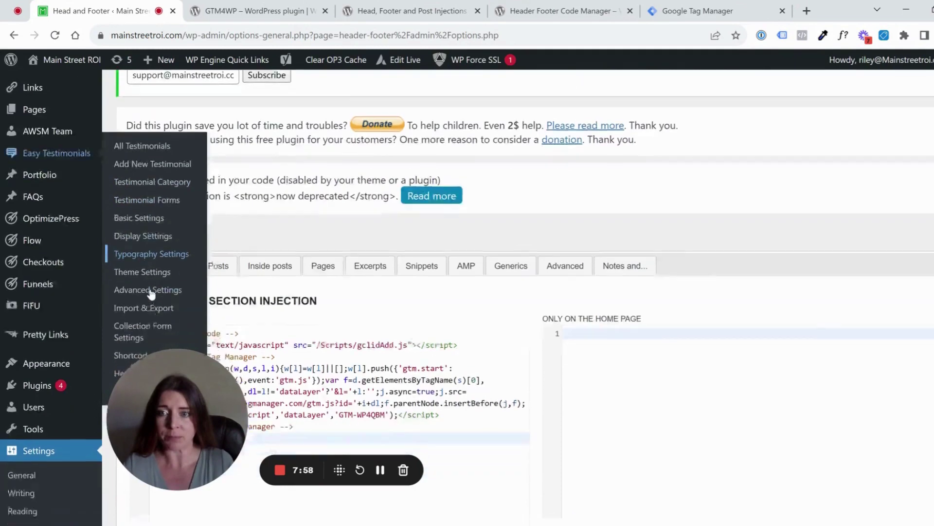
{"action": "scroll", "coordinate": [76, 419], "scroll_direction": "down", "scroll_amount": 3}
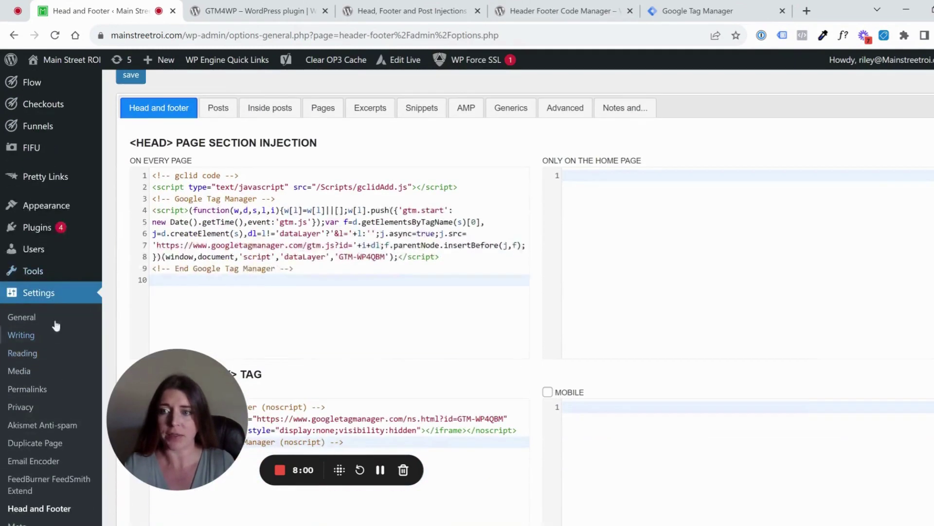
{"action": "scroll", "coordinate": [28, 299], "scroll_direction": "down", "scroll_amount": 2}
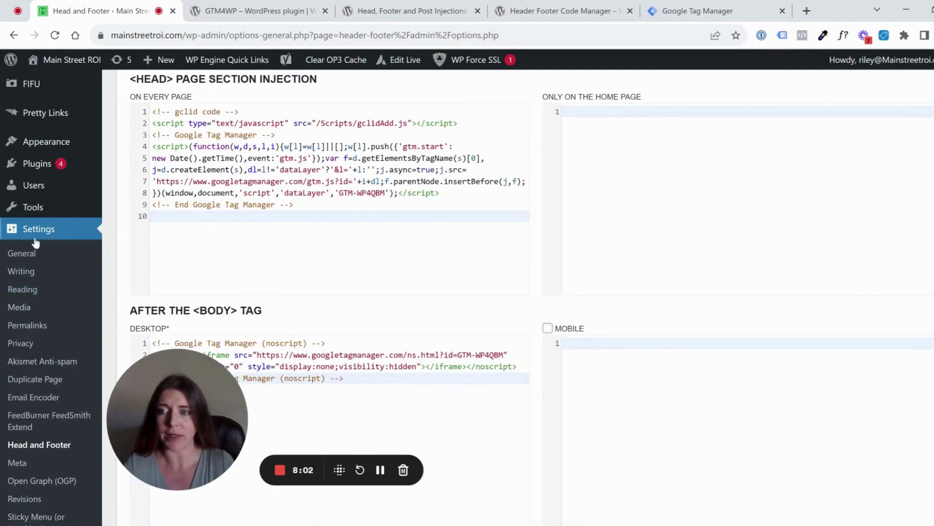
{"action": "scroll", "coordinate": [36, 242], "scroll_direction": "down", "scroll_amount": 2}
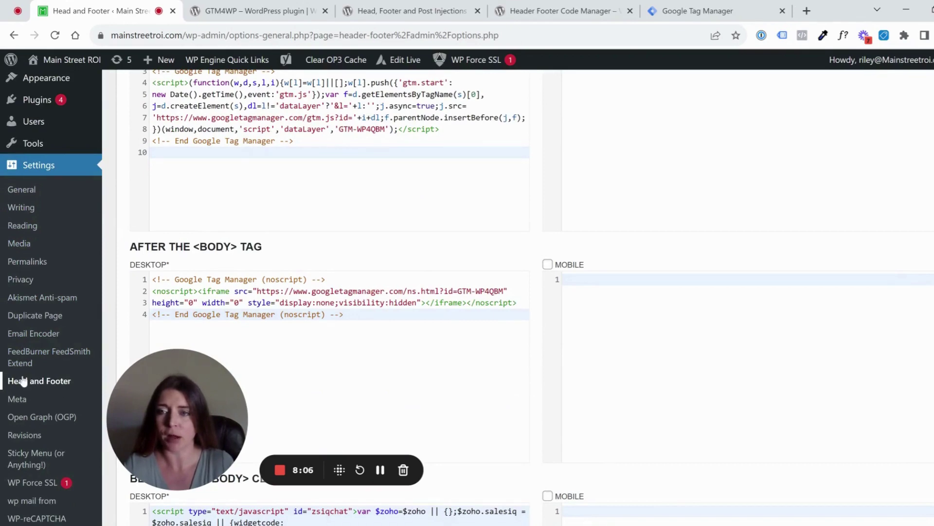
{"action": "scroll", "coordinate": [46, 342], "scroll_direction": "down", "scroll_amount": 2}
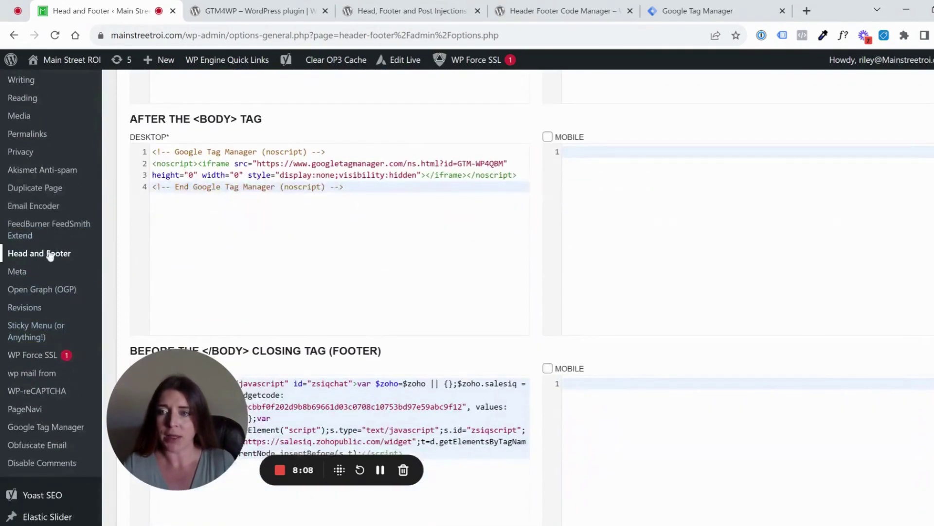
{"action": "scroll", "coordinate": [51, 259], "scroll_direction": "down", "scroll_amount": 1}
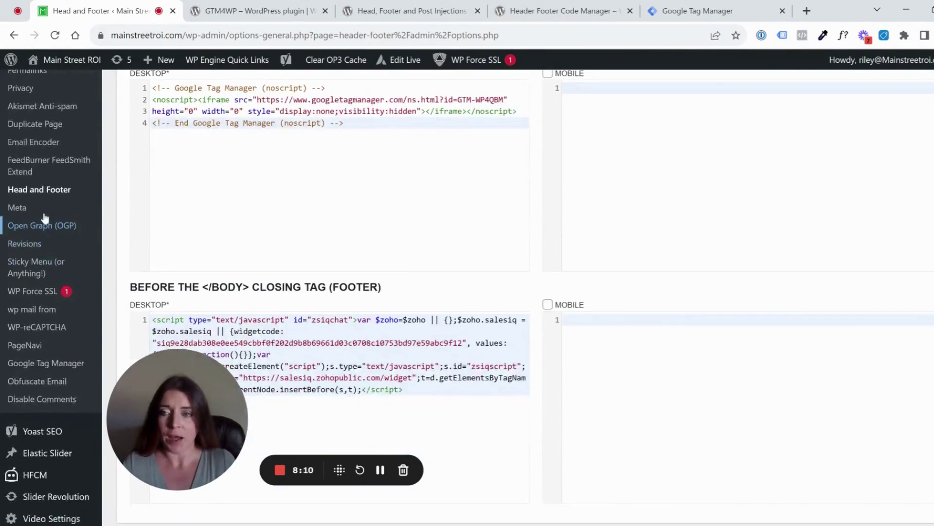
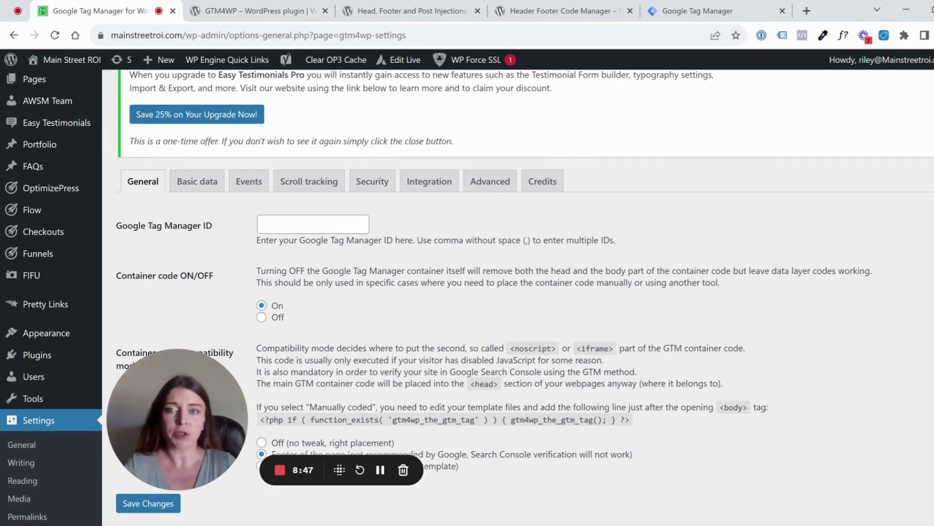
Place the cursor in the Google Tag Manager ID field and review the container code and compatibility mode options
{"action": "left_click", "coordinate": [313, 224]}
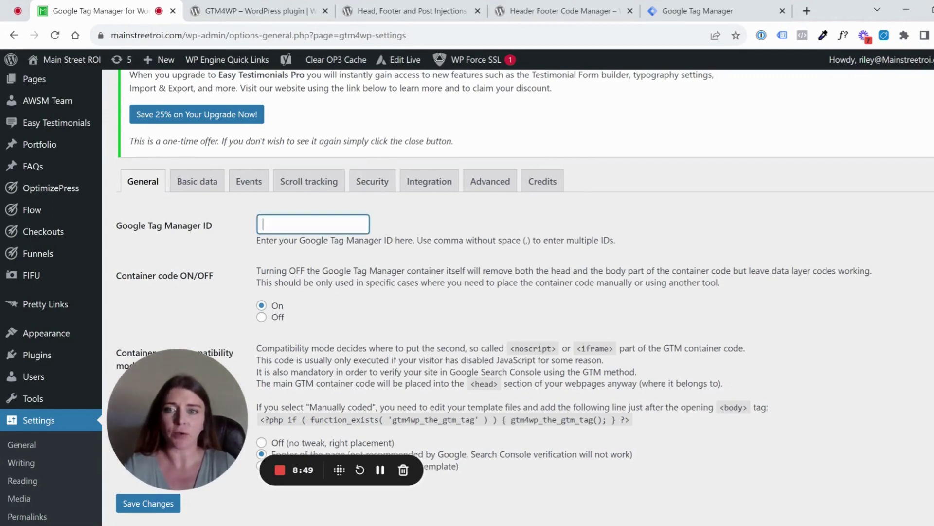
{"action": "scroll", "coordinate": [467, 297], "scroll_direction": "down", "scroll_amount": 1}
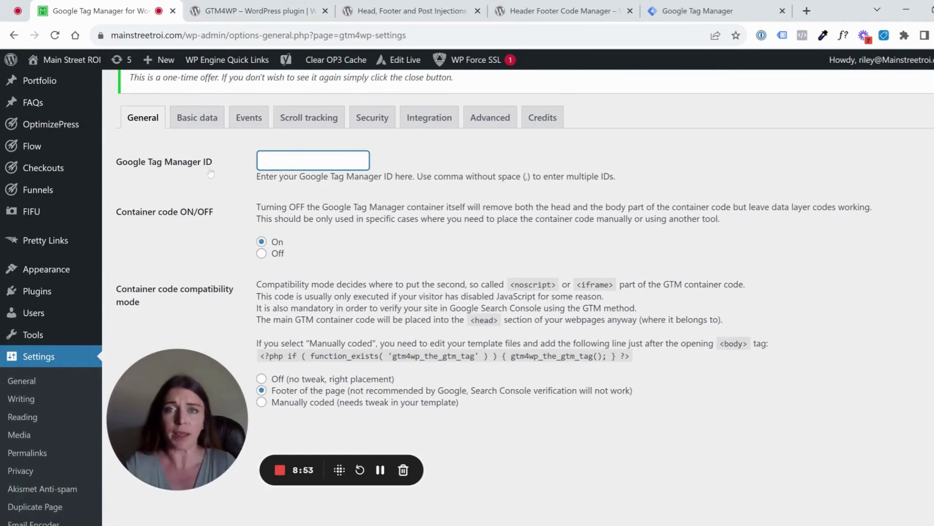
{"action": "scroll", "coordinate": [260, 187], "scroll_direction": "down", "scroll_amount": 2}
{"action": "scroll", "coordinate": [269, 233], "scroll_direction": "up", "scroll_amount": 2}
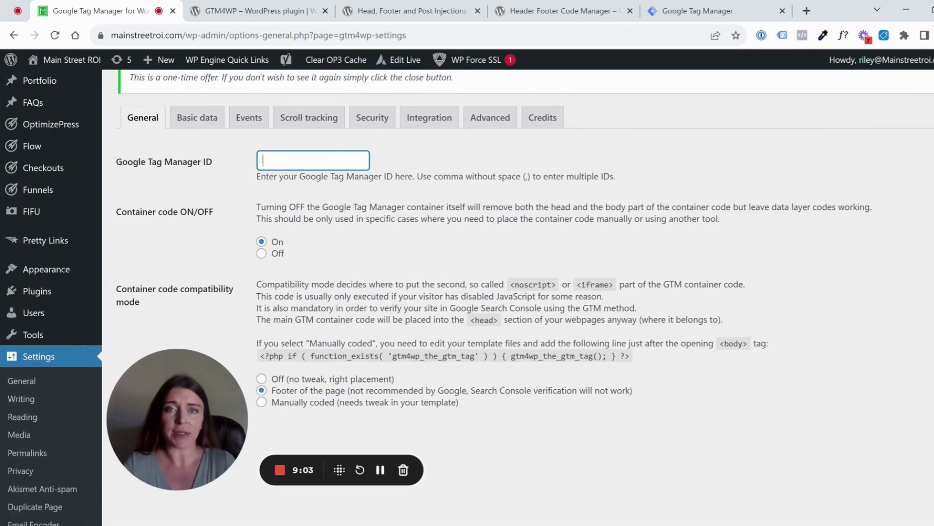
{"action": "left_click", "coordinate": [701, 15]}
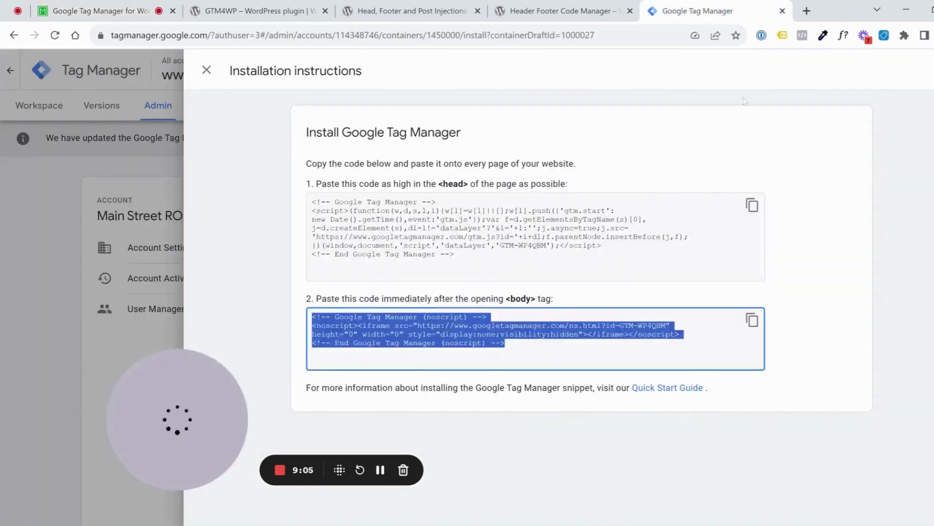
{"action": "left_click", "coordinate": [206, 71]}
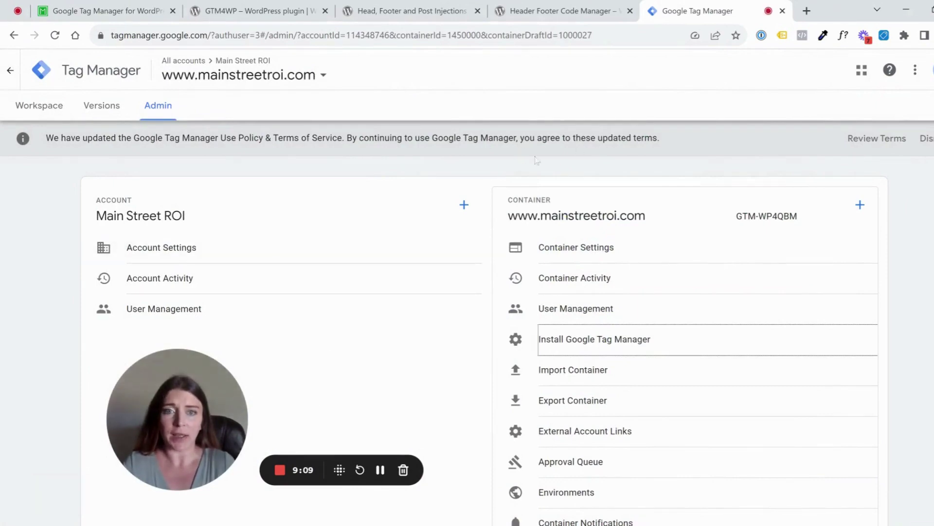
{"action": "scroll", "coordinate": [536, 160], "scroll_direction": "down", "scroll_amount": 2}
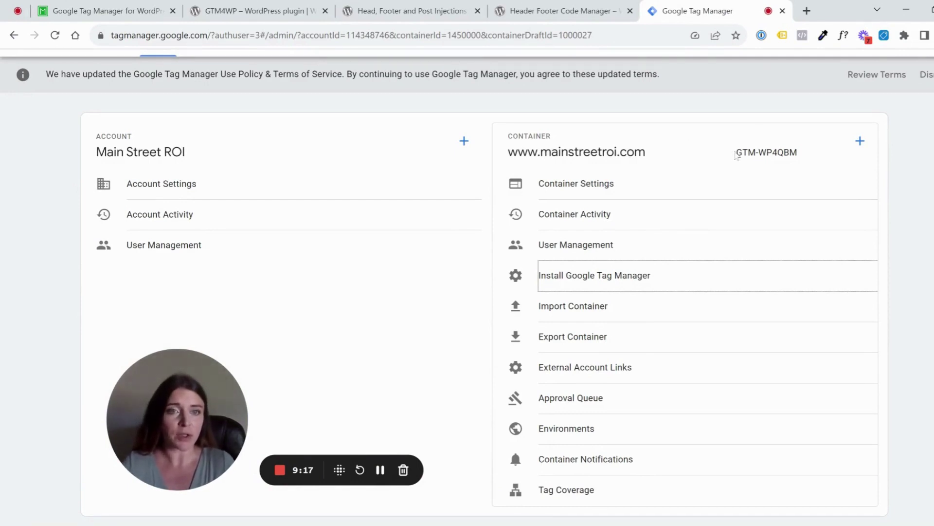
{"action": "left_click_drag", "start_coordinate": [736, 154], "coordinate": [799, 156]}
{"action": "key", "text": "ctrl+c"}
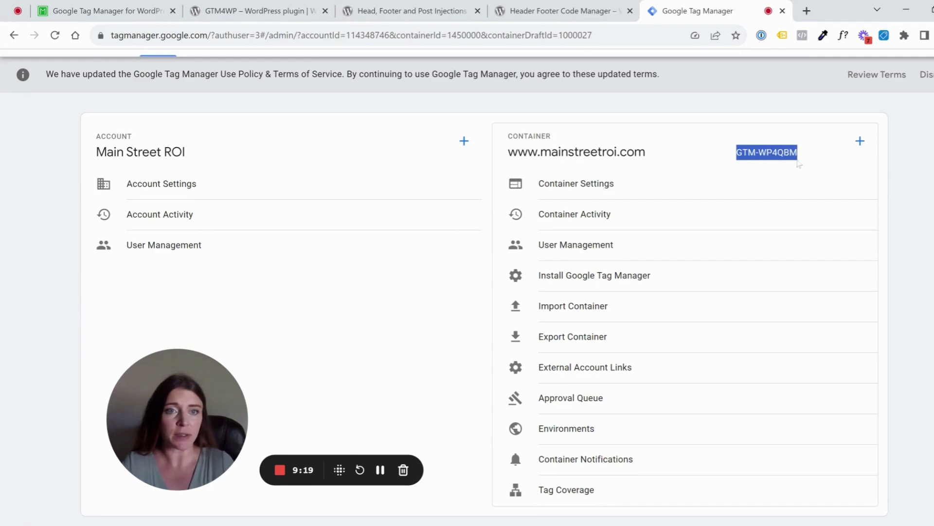
{"action": "scroll", "coordinate": [771, 190], "scroll_direction": "up", "scroll_amount": 2}
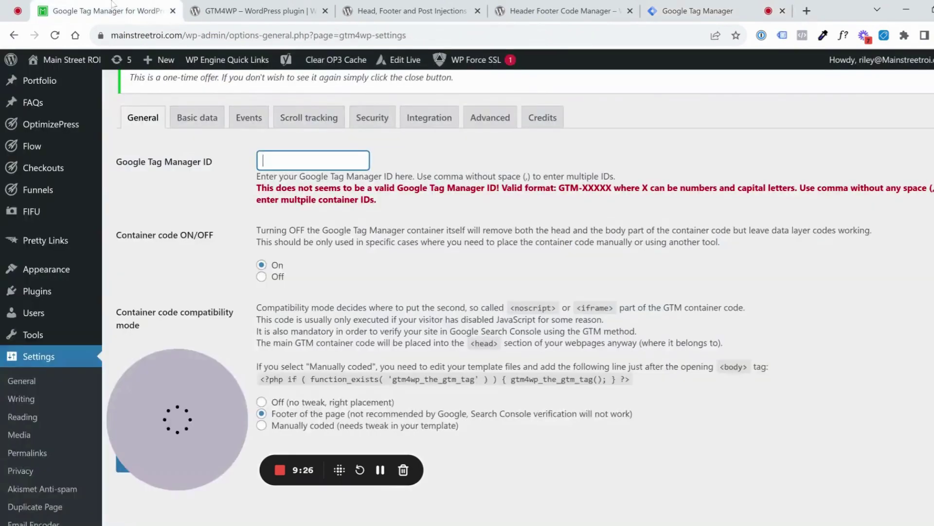
{"action": "left_click", "coordinate": [97, 11]}
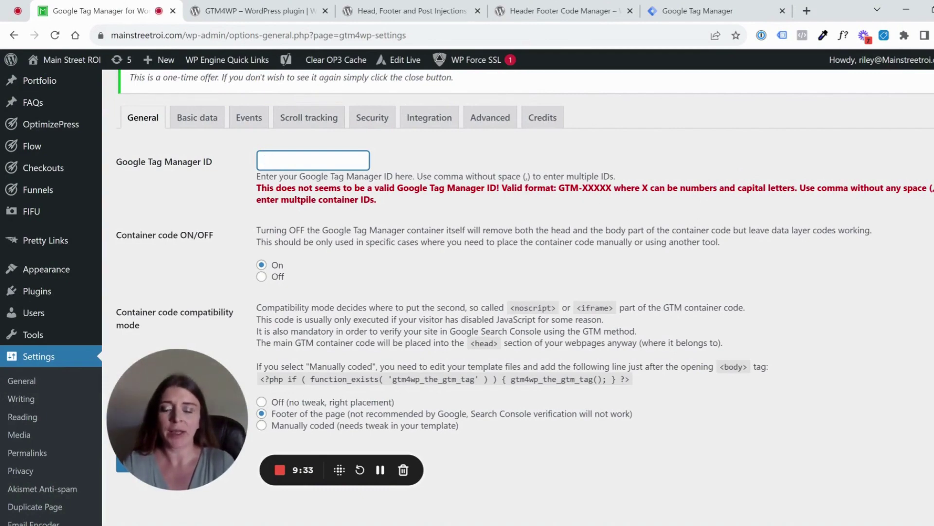
{"action": "key", "text": "ctrl+v"}
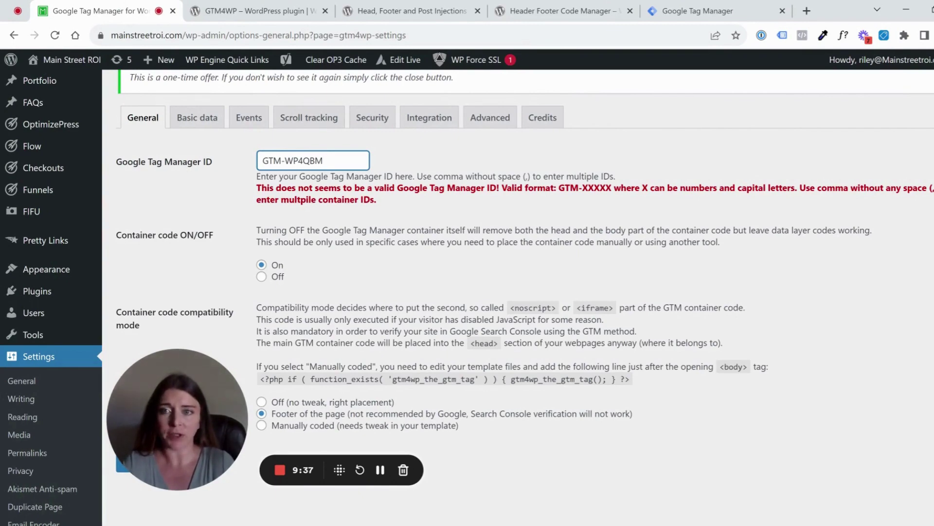
Set the plugin's container code ON/OFF option to Off
{"action": "scroll", "coordinate": [186, 186], "scroll_direction": "down", "scroll_amount": 1}
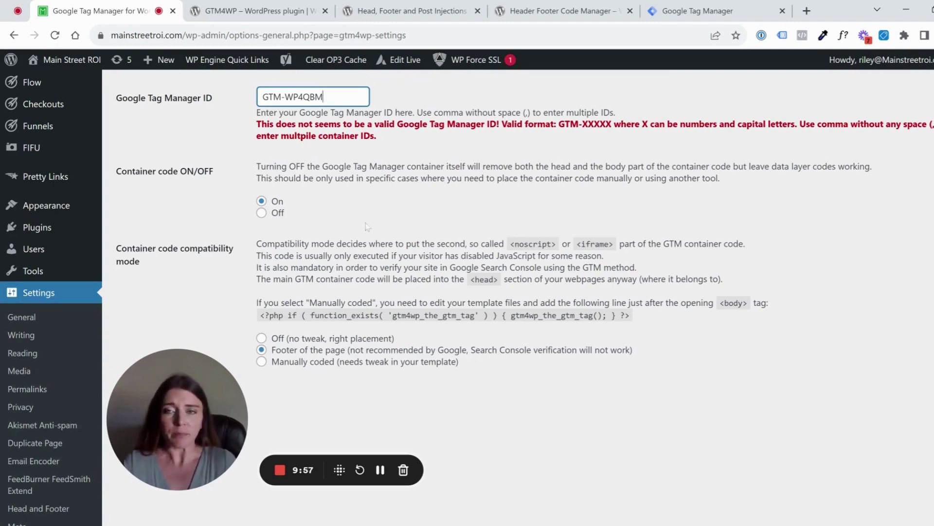
{"action": "scroll", "coordinate": [438, 205], "scroll_direction": "down", "scroll_amount": 2}
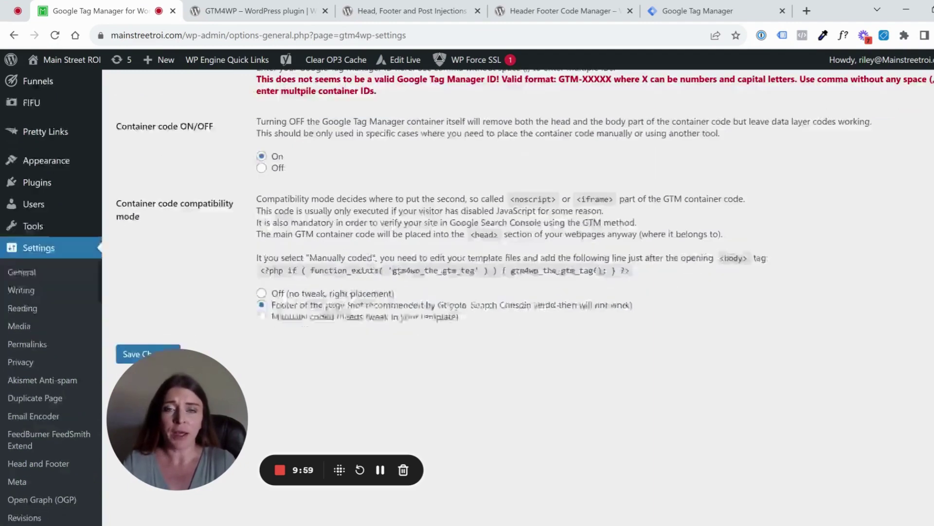
{"action": "scroll", "coordinate": [438, 204], "scroll_direction": "up", "scroll_amount": 2}
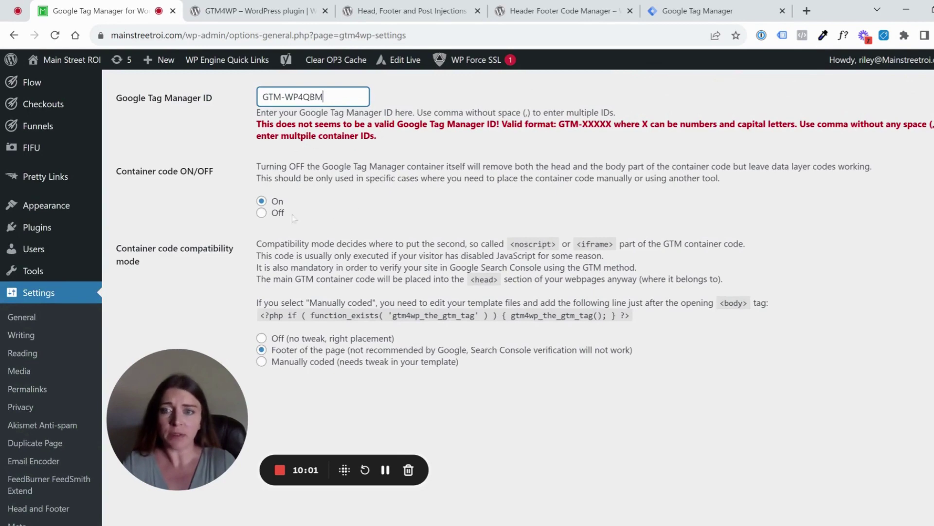
{"action": "left_click", "coordinate": [261, 215]}
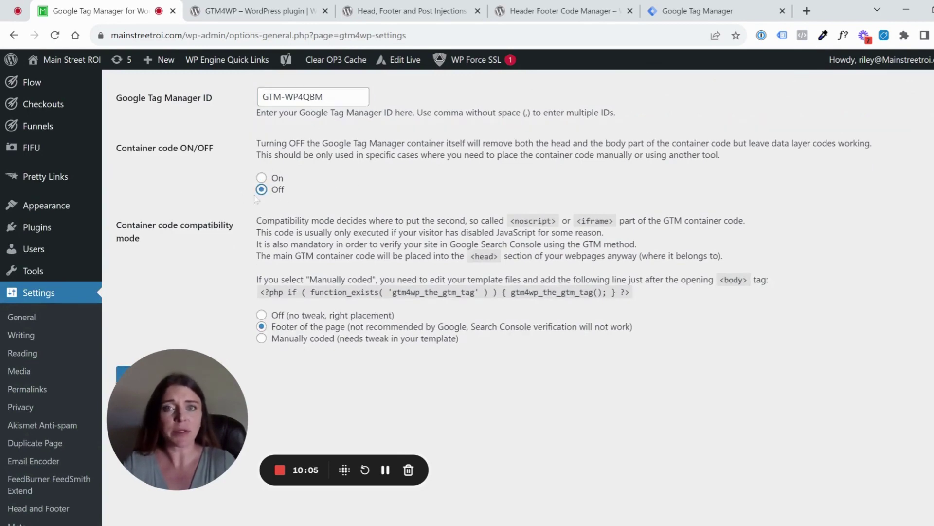
{"action": "scroll", "coordinate": [467, 297], "scroll_direction": "down", "scroll_amount": 1}
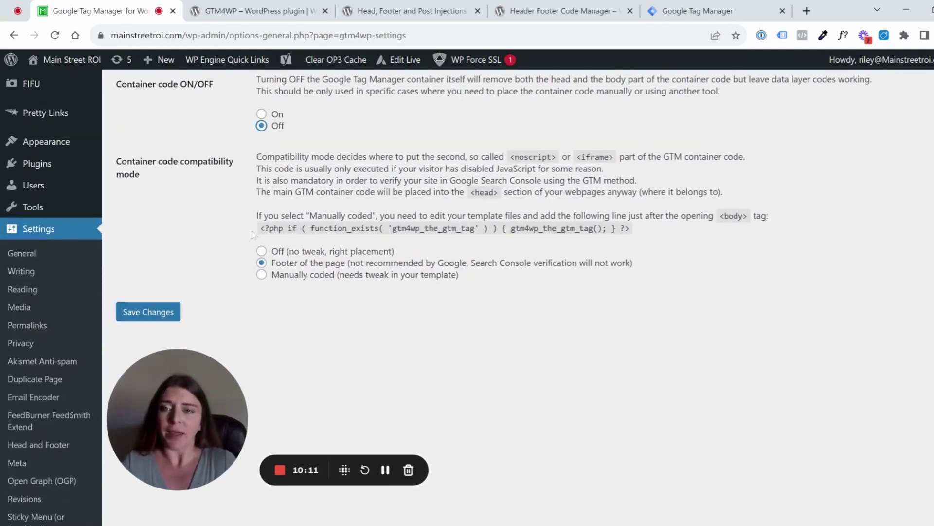
{"action": "scroll", "coordinate": [267, 176], "scroll_direction": "up", "scroll_amount": 1}
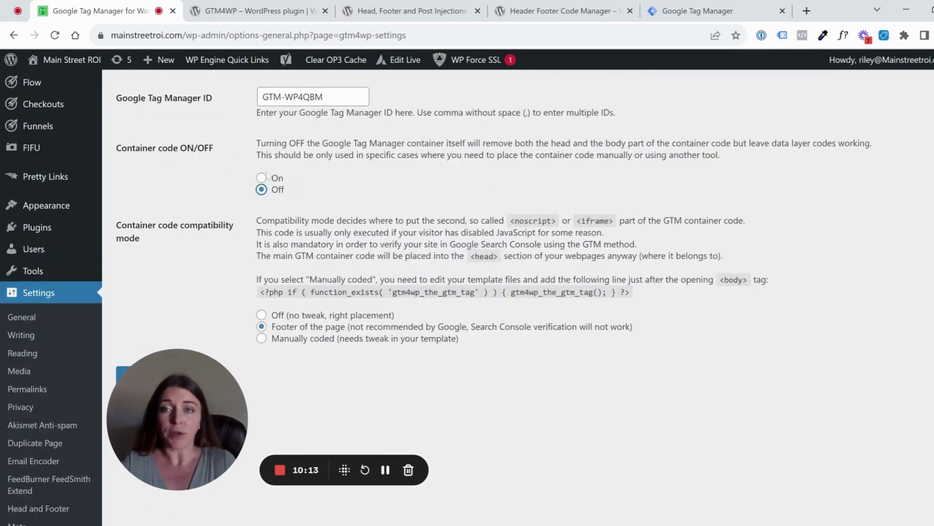
{"action": "left_click", "coordinate": [261, 178]}
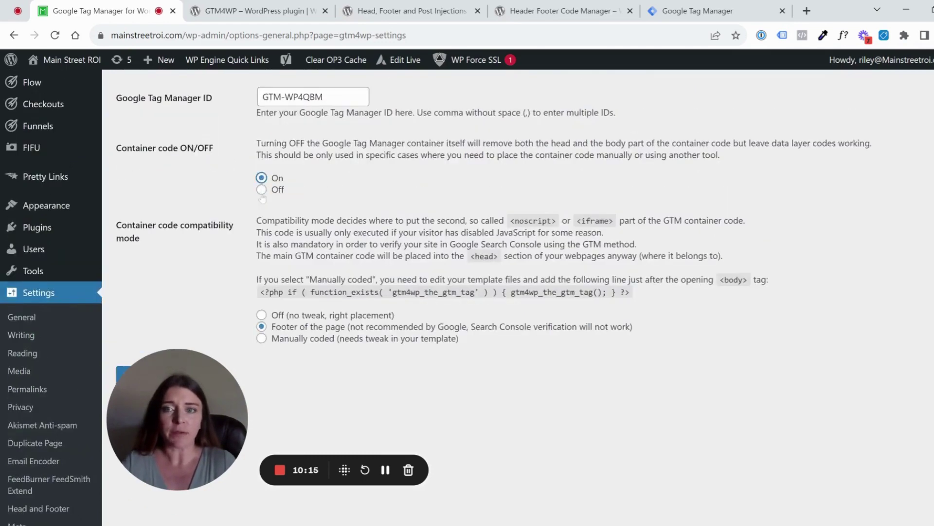
{"action": "left_click", "coordinate": [261, 189]}
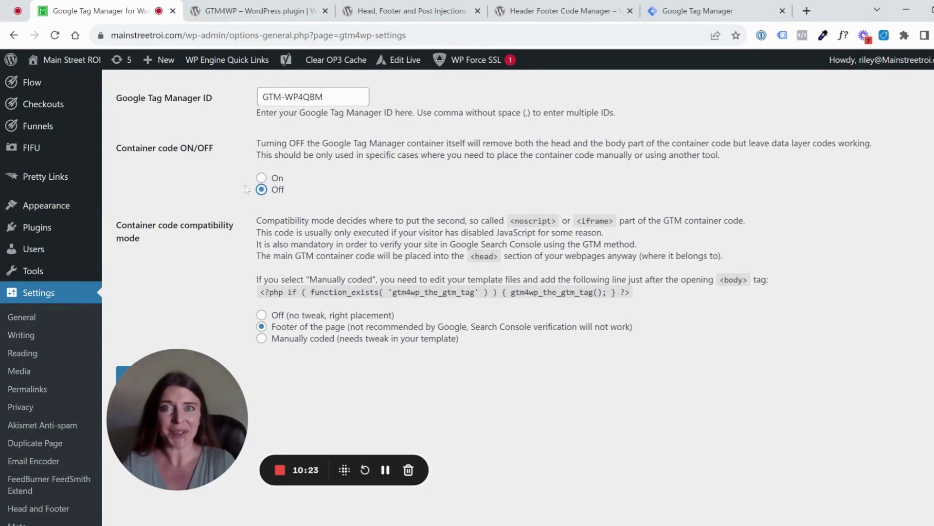
Recheck the plugin's Google Tag Manager ID, container code option, compatibility mode and save option
{"action": "scroll", "coordinate": [194, 182], "scroll_direction": "down", "scroll_amount": 1}
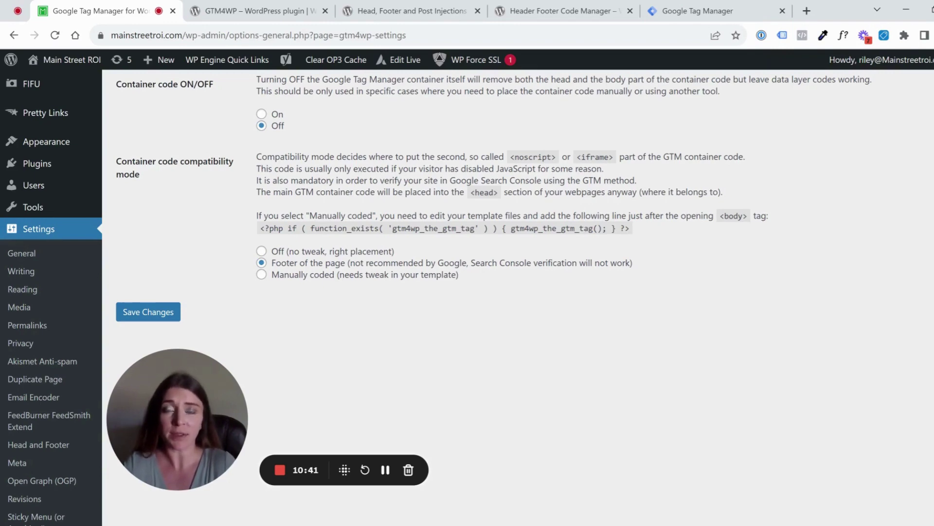
{"action": "scroll", "coordinate": [487, 292], "scroll_direction": "up", "scroll_amount": 4}
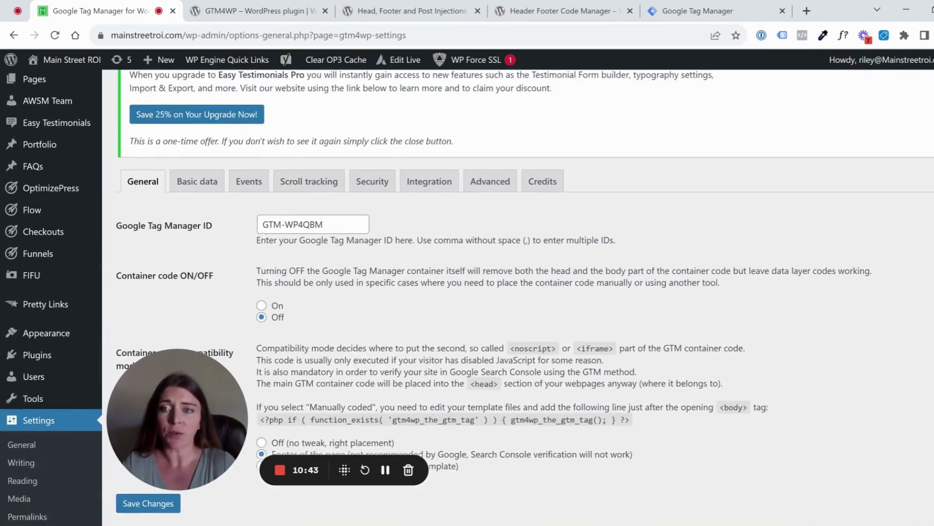
{"action": "left_click_drag", "start_coordinate": [262, 224], "coordinate": [322, 224]}
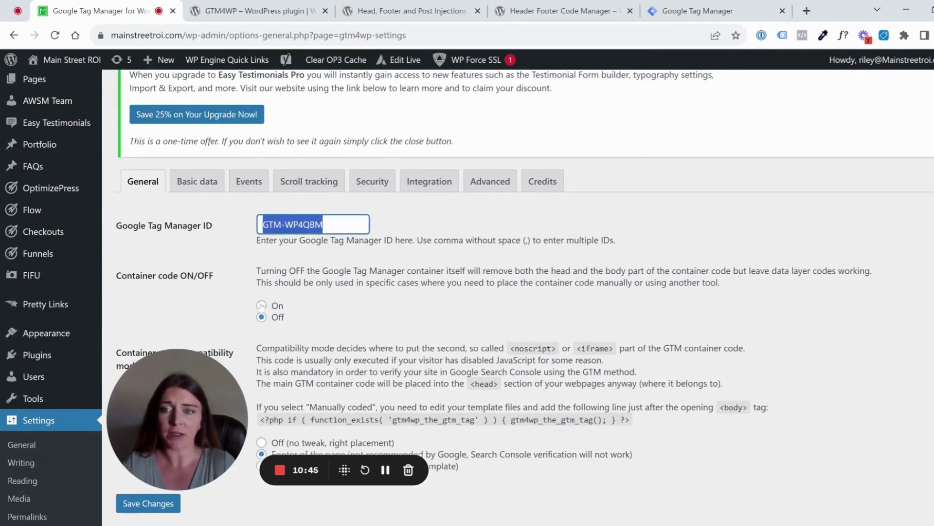
{"action": "scroll", "coordinate": [300, 302], "scroll_direction": "down", "scroll_amount": 4}
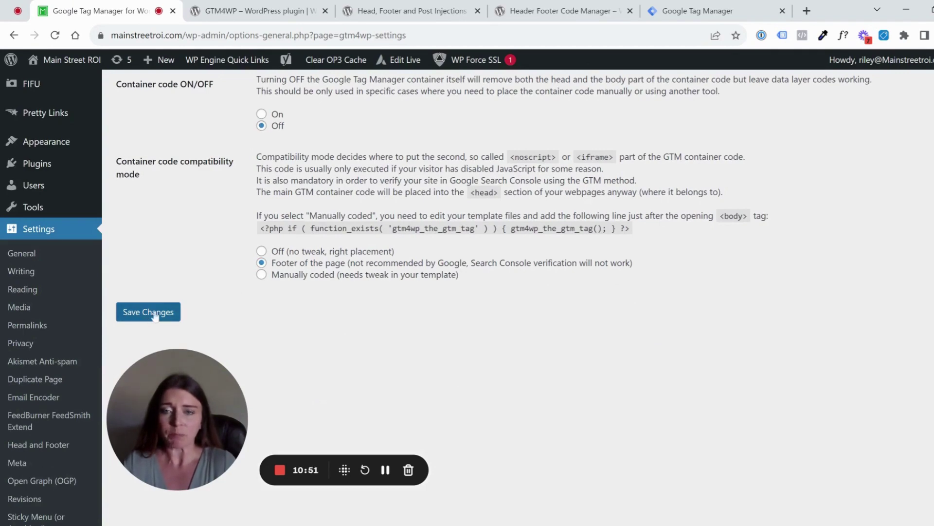
{"action": "scroll", "coordinate": [245, 303], "scroll_direction": "up", "scroll_amount": 4}
{"action": "scroll", "coordinate": [245, 304], "scroll_direction": "down", "scroll_amount": 5}
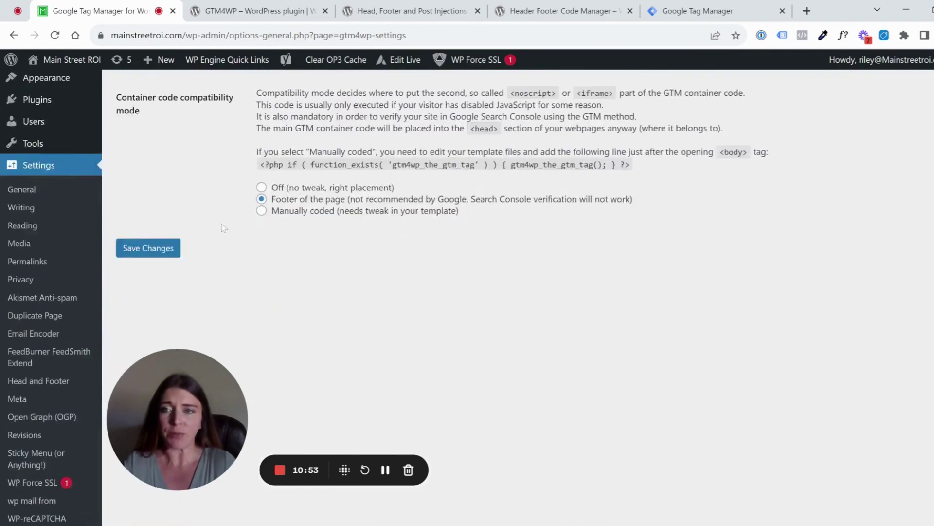
{"action": "scroll", "coordinate": [177, 269], "scroll_direction": "up", "scroll_amount": 5}
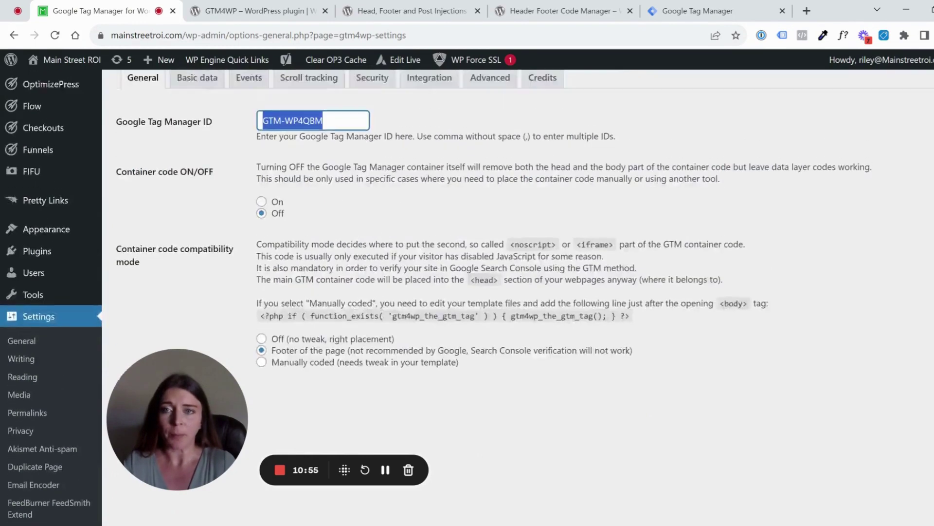
{"action": "scroll", "coordinate": [178, 258], "scroll_direction": "down", "scroll_amount": 1}
{"action": "scroll", "coordinate": [178, 248], "scroll_direction": "up", "scroll_amount": 3}
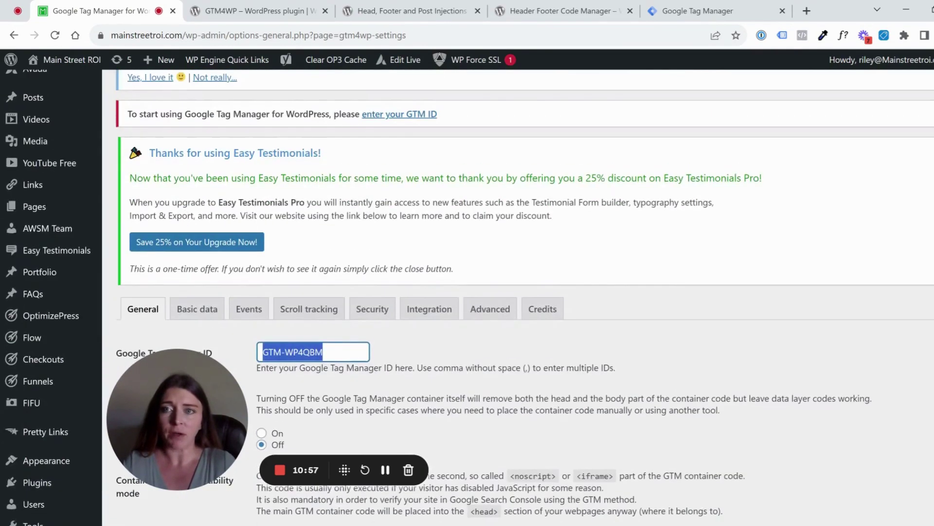
{"action": "scroll", "coordinate": [269, 200], "scroll_direction": "up", "scroll_amount": 1}
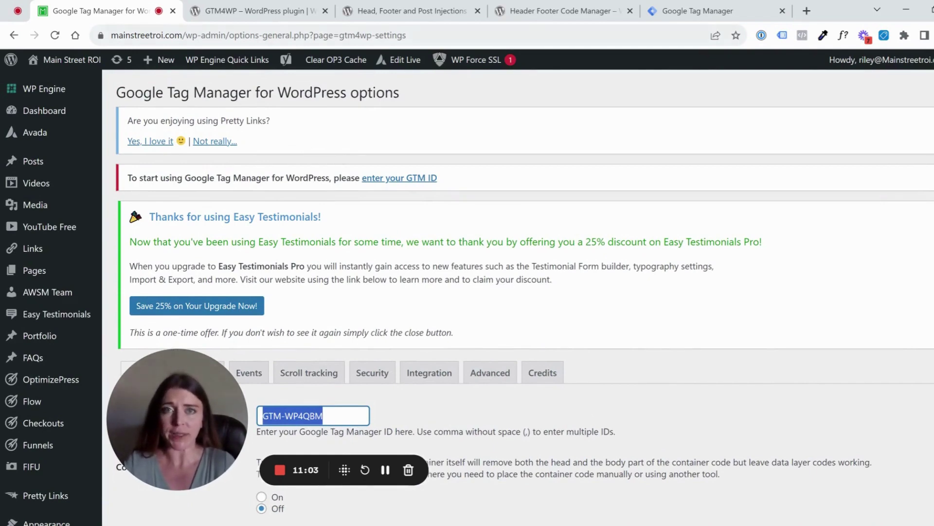
Open the HFCM (Header Footer Code Manager) plugin's list of all snippets in the WordPress admin
{"action": "scroll", "coordinate": [292, 205], "scroll_direction": "down", "scroll_amount": 1}
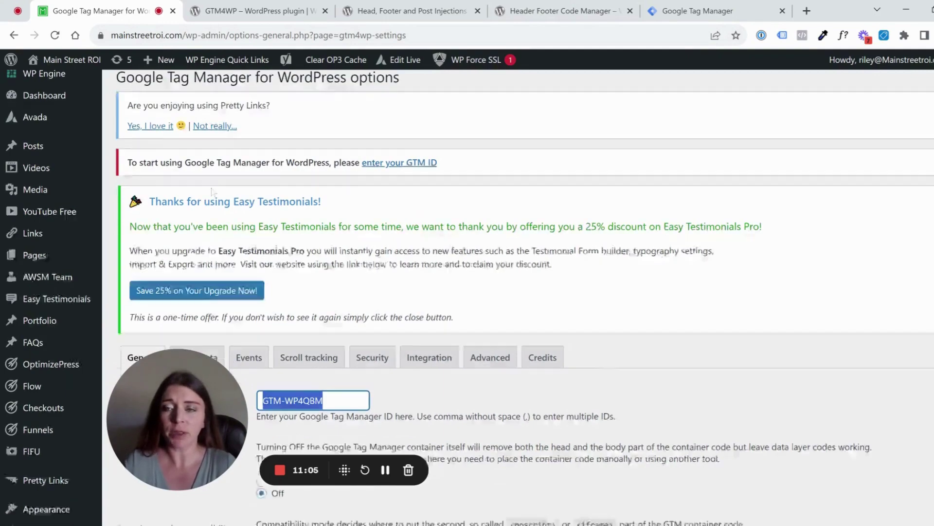
{"action": "scroll", "coordinate": [54, 214], "scroll_direction": "down", "scroll_amount": 4}
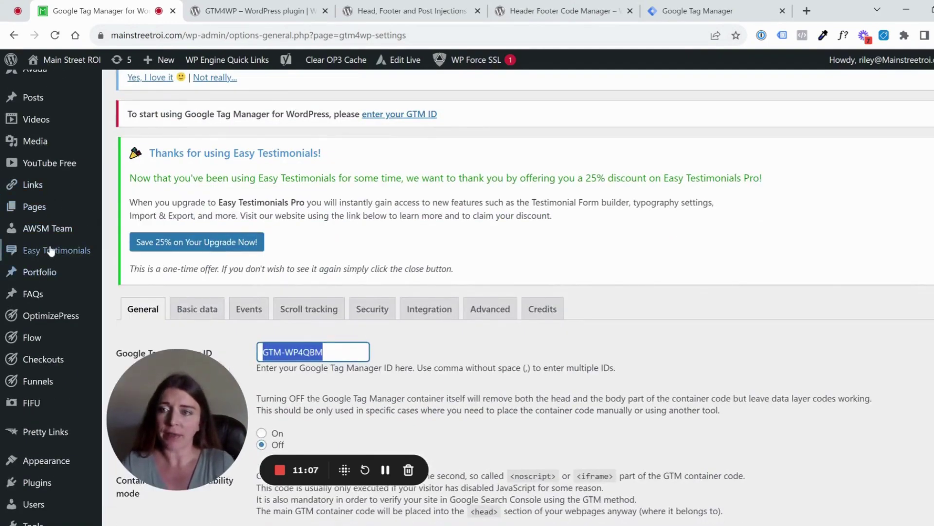
{"action": "scroll", "coordinate": [42, 285], "scroll_direction": "down", "scroll_amount": 6}
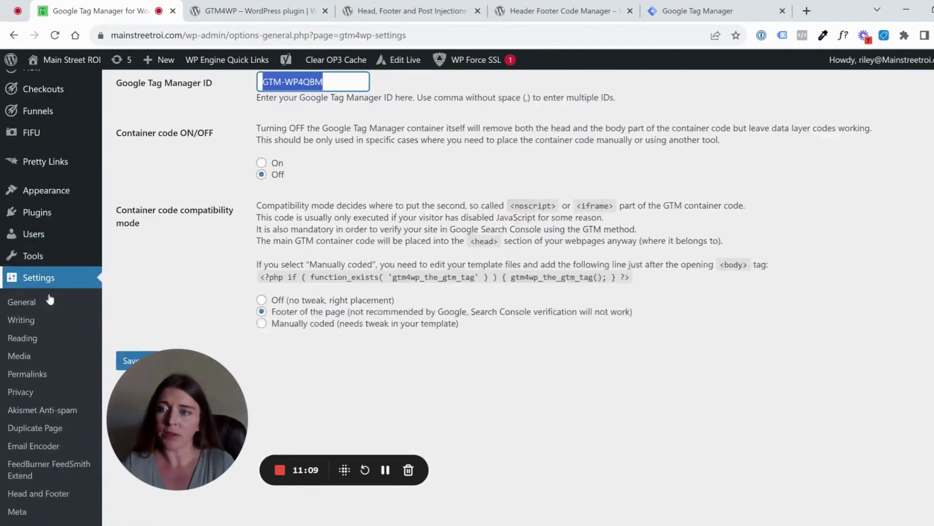
{"action": "scroll", "coordinate": [40, 365], "scroll_direction": "down", "scroll_amount": 1}
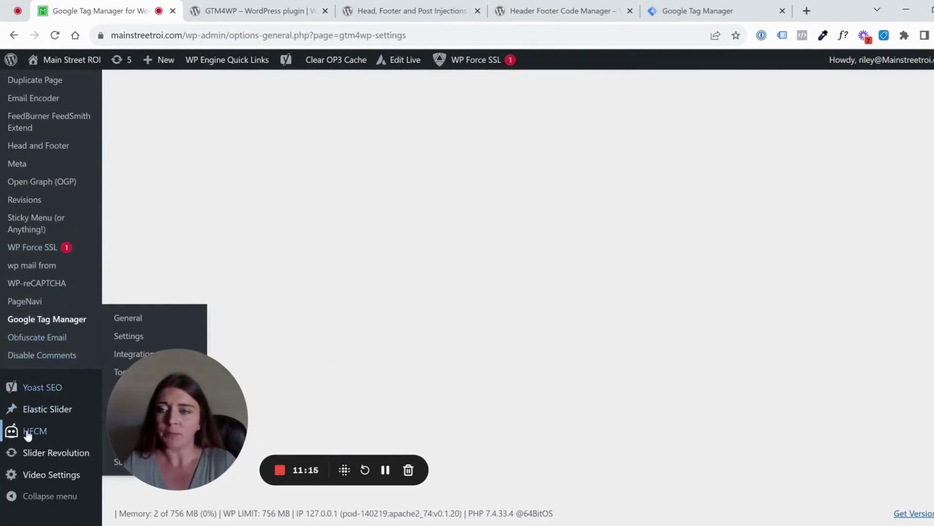
{"action": "mouse_move", "coordinate": [35, 437]}
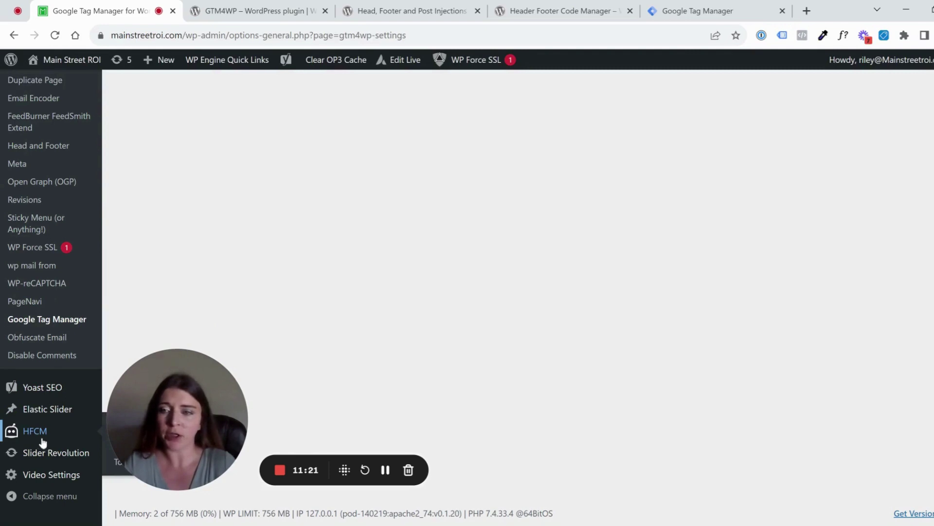
{"action": "left_click_drag", "start_coordinate": [190, 422], "coordinate": [200, 332]}
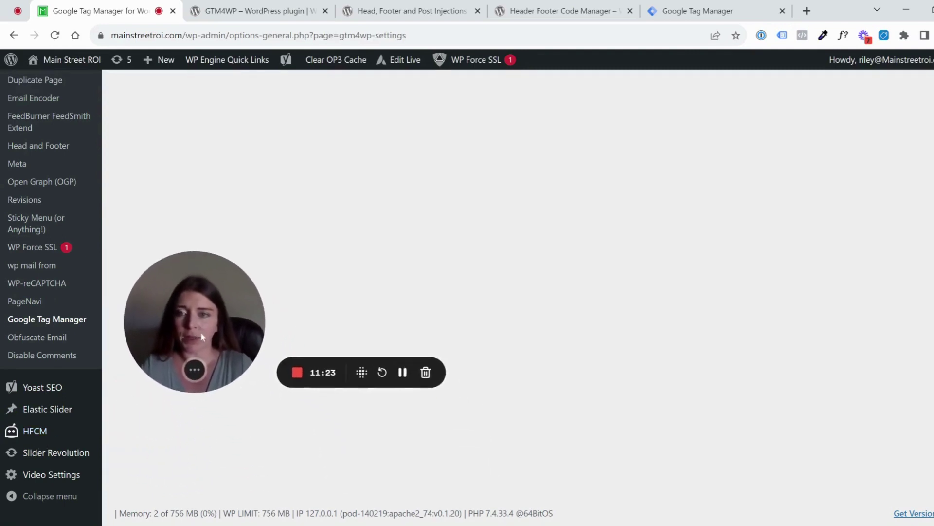
{"action": "mouse_move", "coordinate": [47, 439]}
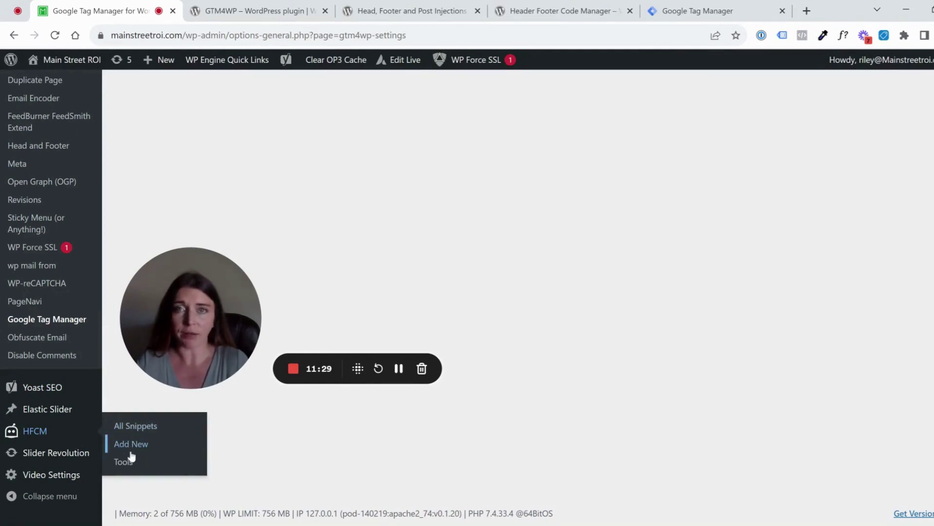
{"action": "left_click", "coordinate": [28, 433]}
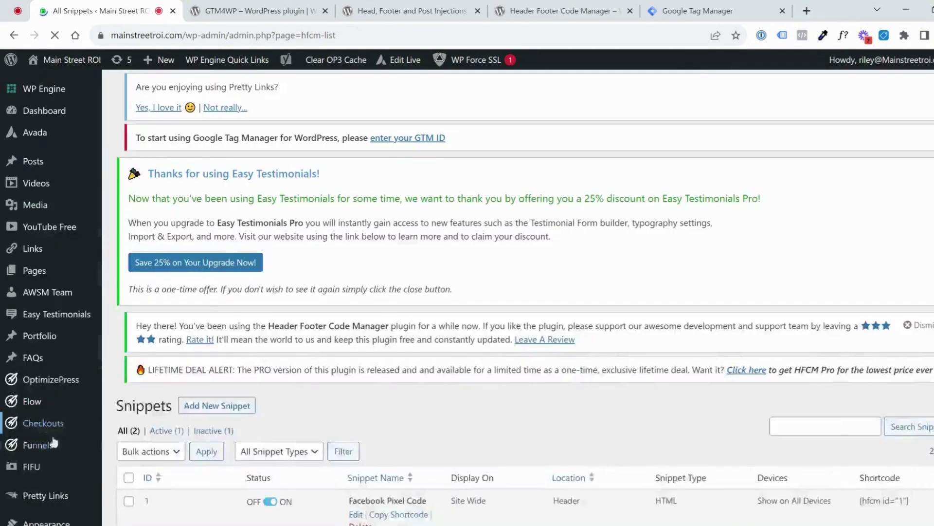
Review the existing HFCM snippets with their status, display and location settings, and find the option for adding a new snippet
{"action": "scroll", "coordinate": [504, 240], "scroll_direction": "down", "scroll_amount": 1}
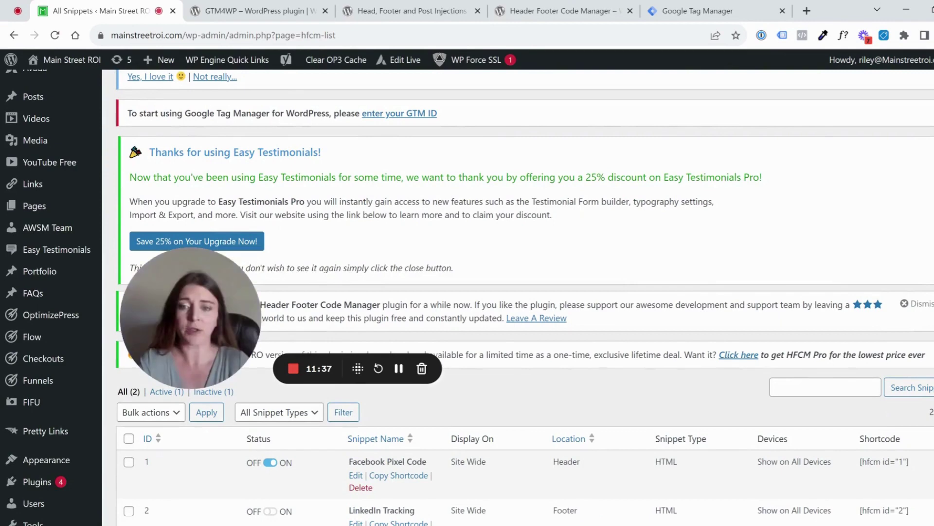
{"action": "scroll", "coordinate": [403, 211], "scroll_direction": "down", "scroll_amount": 2}
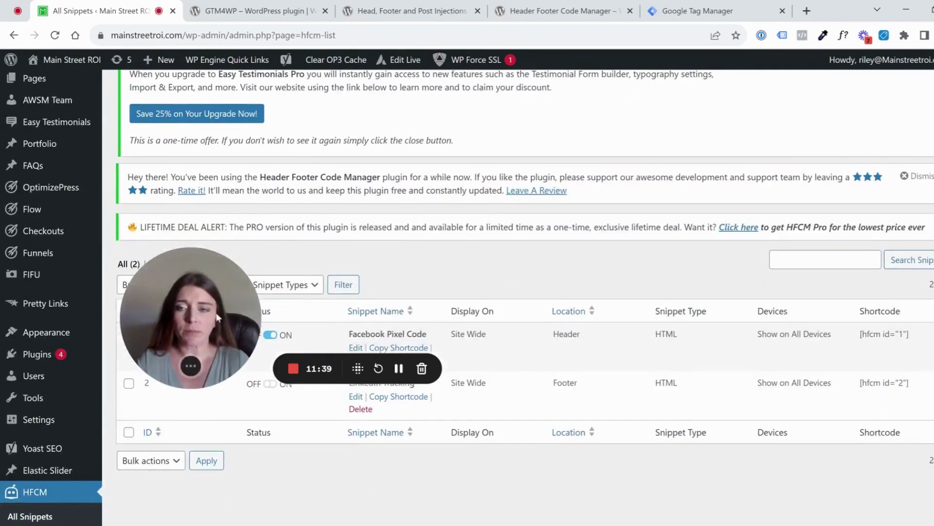
{"action": "left_click_drag", "start_coordinate": [216, 313], "coordinate": [129, 397]}
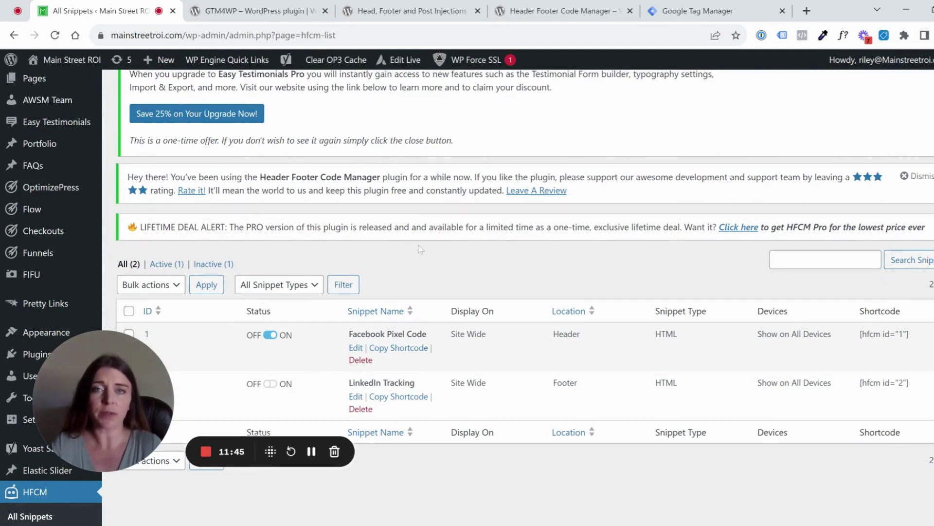
{"action": "scroll", "coordinate": [436, 257], "scroll_direction": "down", "scroll_amount": 1}
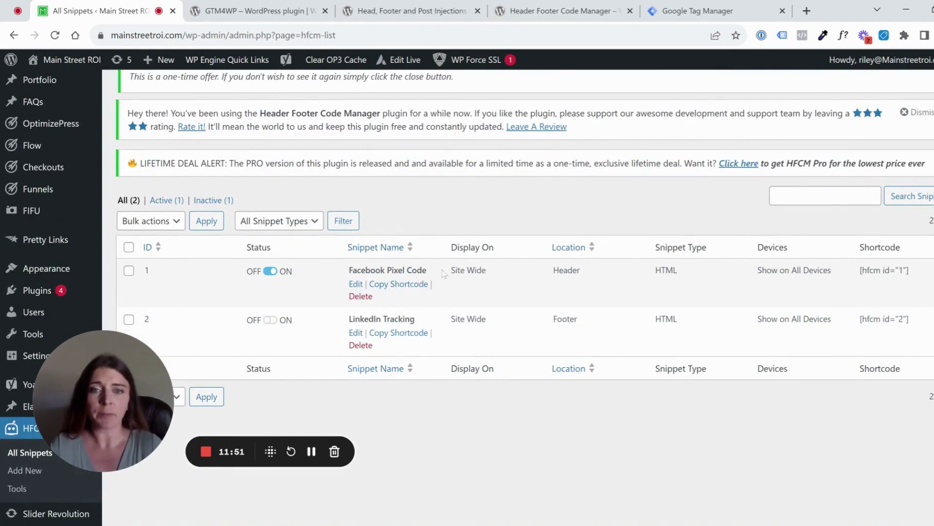
{"action": "scroll", "coordinate": [387, 161], "scroll_direction": "down", "scroll_amount": 1}
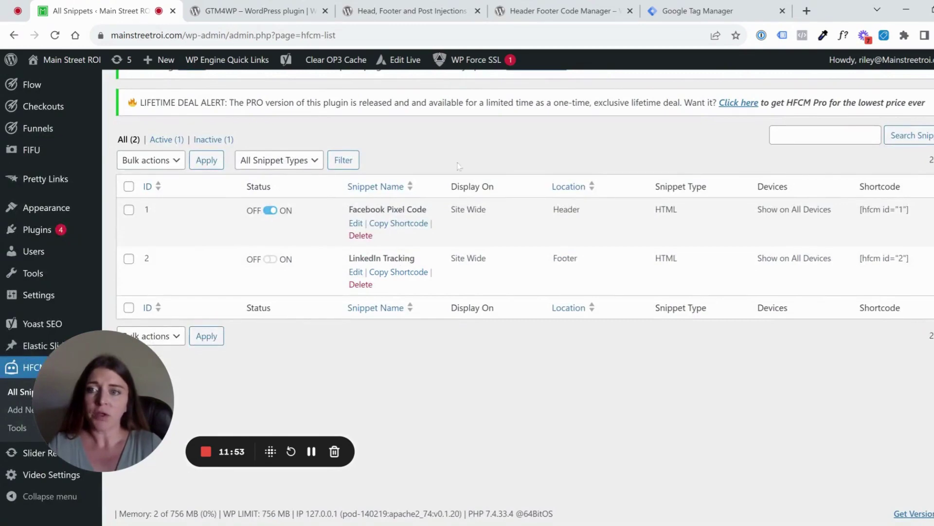
{"action": "scroll", "coordinate": [451, 158], "scroll_direction": "up", "scroll_amount": 1}
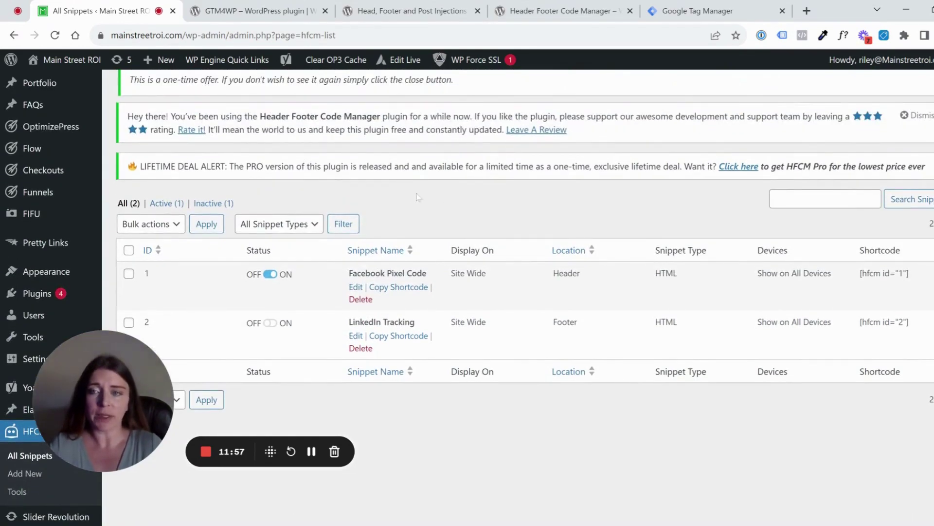
{"action": "scroll", "coordinate": [433, 204], "scroll_direction": "down", "scroll_amount": 1}
{"action": "scroll", "coordinate": [212, 156], "scroll_direction": "up", "scroll_amount": 5}
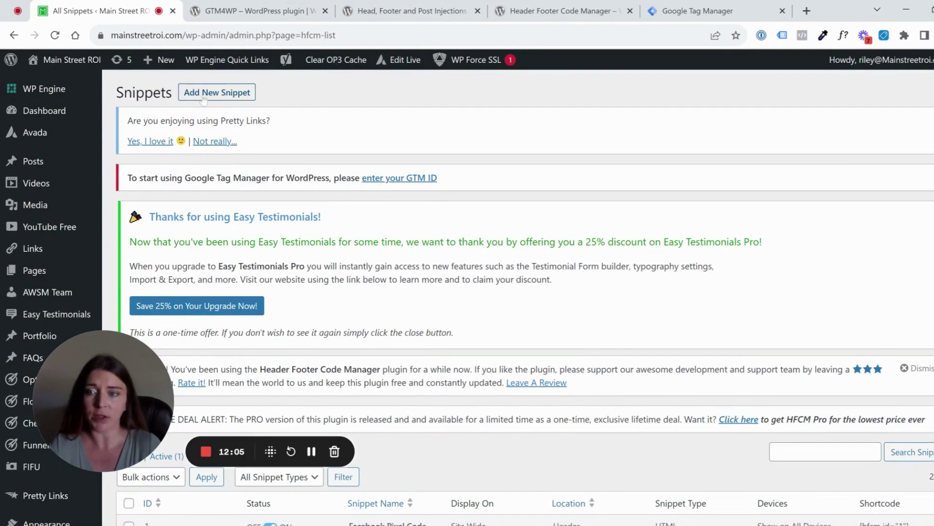
{"action": "left_click_drag", "start_coordinate": [91, 397], "coordinate": [168, 384]}
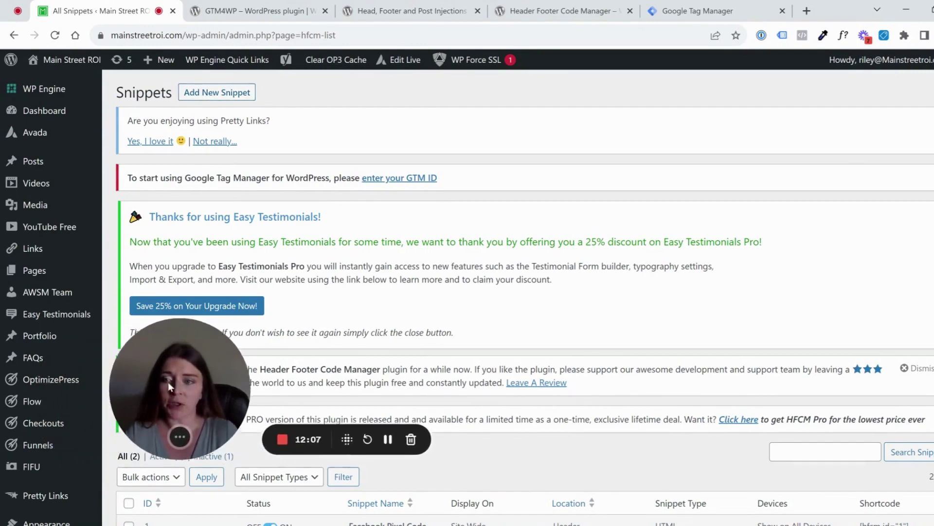
{"action": "scroll", "coordinate": [49, 389], "scroll_direction": "down", "scroll_amount": 5}
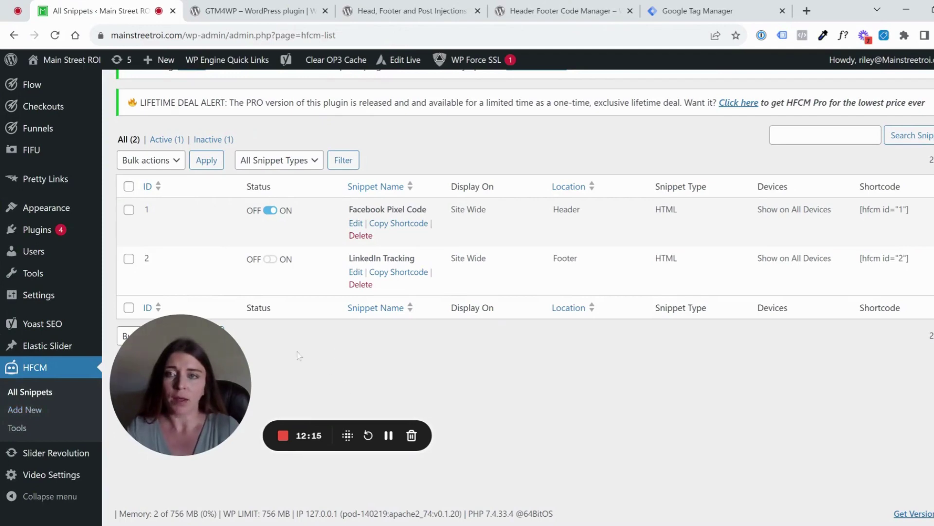
{"action": "scroll", "coordinate": [299, 355], "scroll_direction": "up", "scroll_amount": 6}
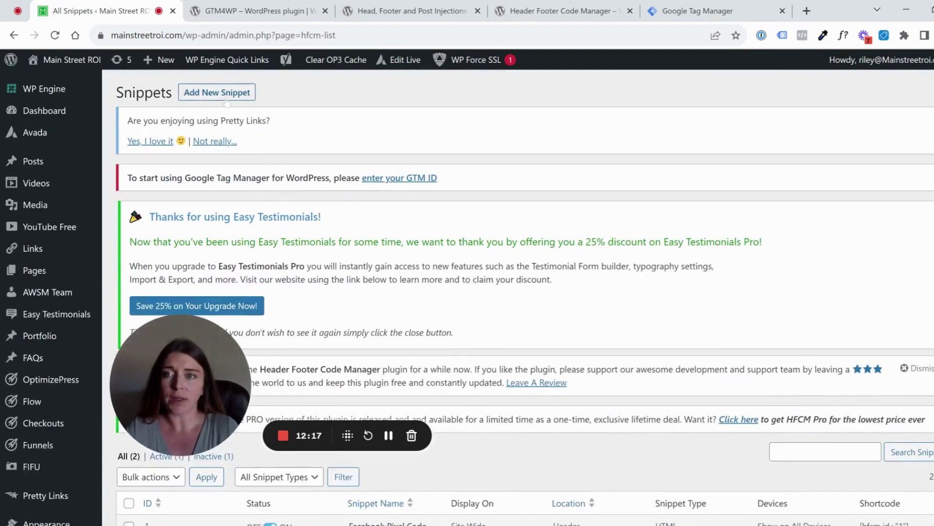
Start a new HFCM snippet and name it "Google Tag Manager - Header (DEMO)"
{"action": "left_click", "coordinate": [229, 99]}
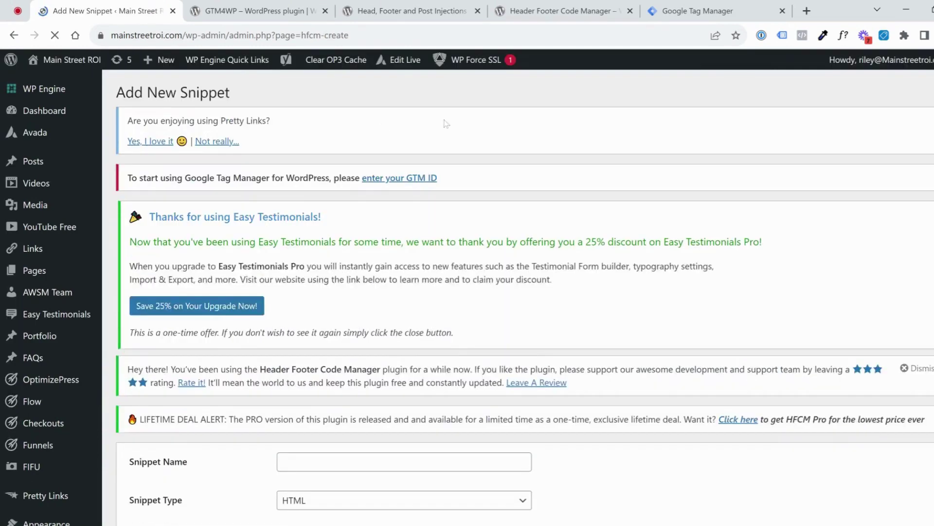
{"action": "scroll", "coordinate": [424, 187], "scroll_direction": "down", "scroll_amount": 3}
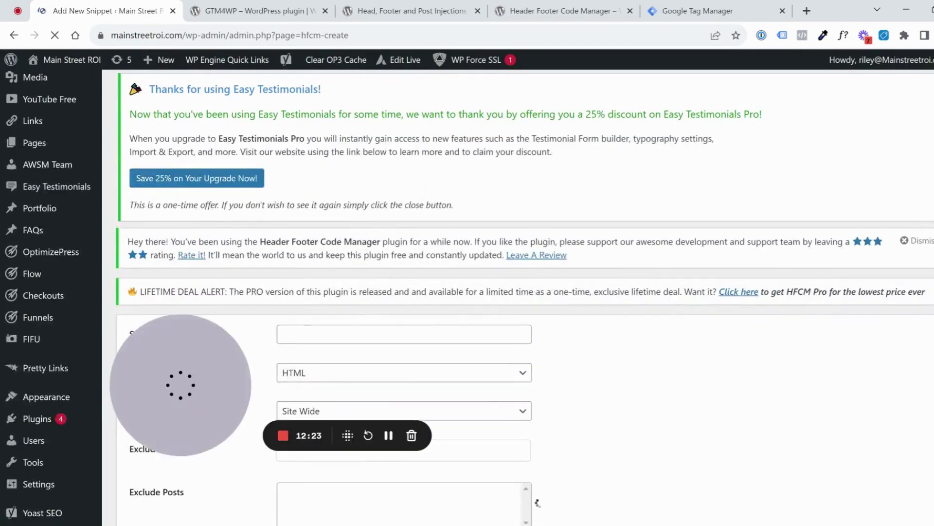
{"action": "scroll", "coordinate": [369, 253], "scroll_direction": "down", "scroll_amount": 3}
{"action": "scroll", "coordinate": [366, 234], "scroll_direction": "down", "scroll_amount": 1}
{"action": "left_click", "coordinate": [404, 141]}
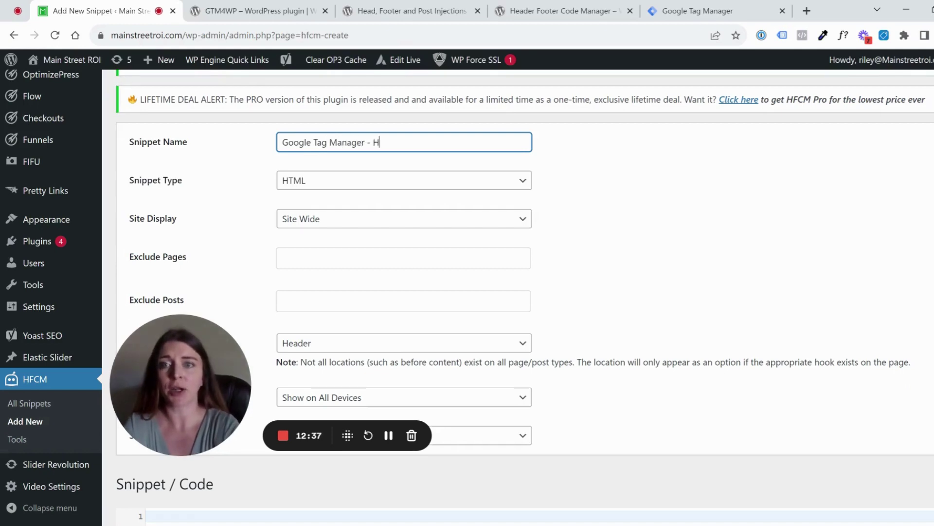
{"action": "type", "text": "MO"}
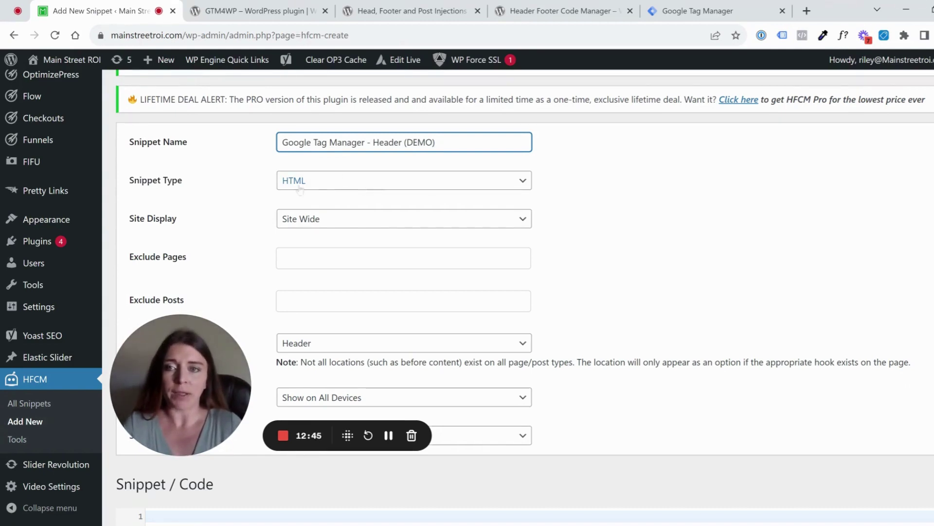
Set the new snippet's type to Javascript
{"action": "key", "text": "Tab"}
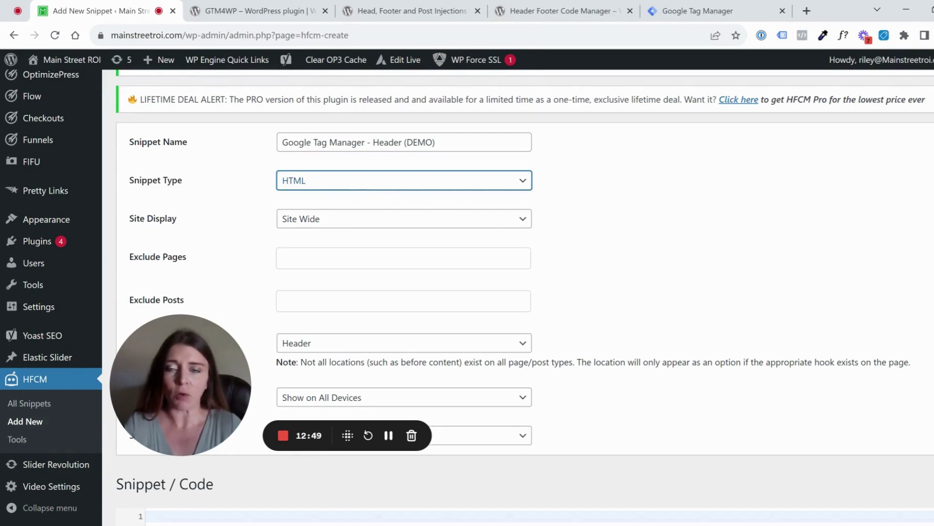
{"action": "key", "text": "Down"}
{"action": "key", "text": "Down"}
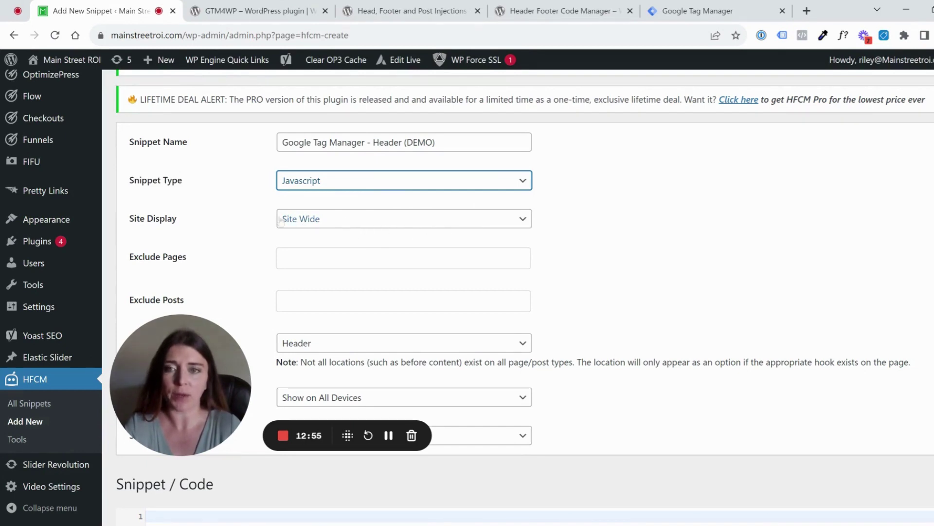
Check the snippet's Site Wide display and Header location, and set its status to Inactive
{"action": "scroll", "coordinate": [246, 209], "scroll_direction": "down", "scroll_amount": 1}
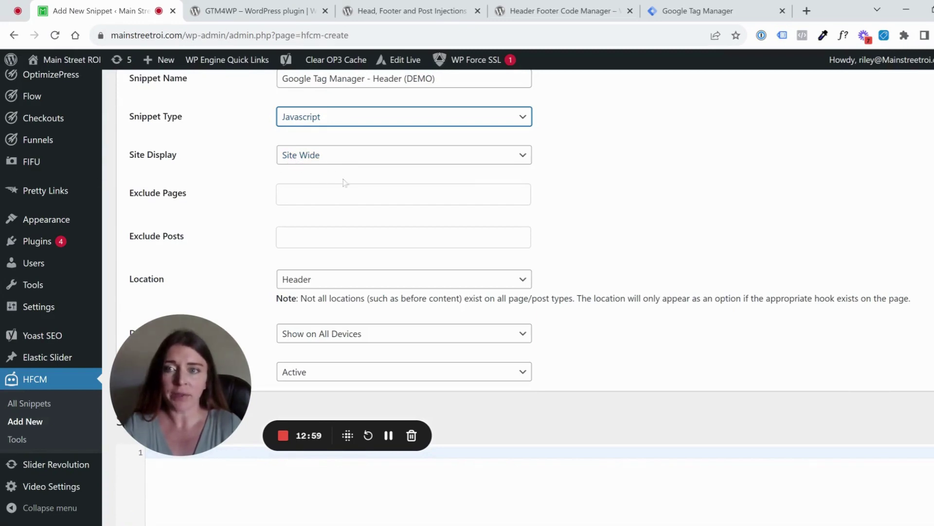
{"action": "scroll", "coordinate": [345, 185], "scroll_direction": "down", "scroll_amount": 2}
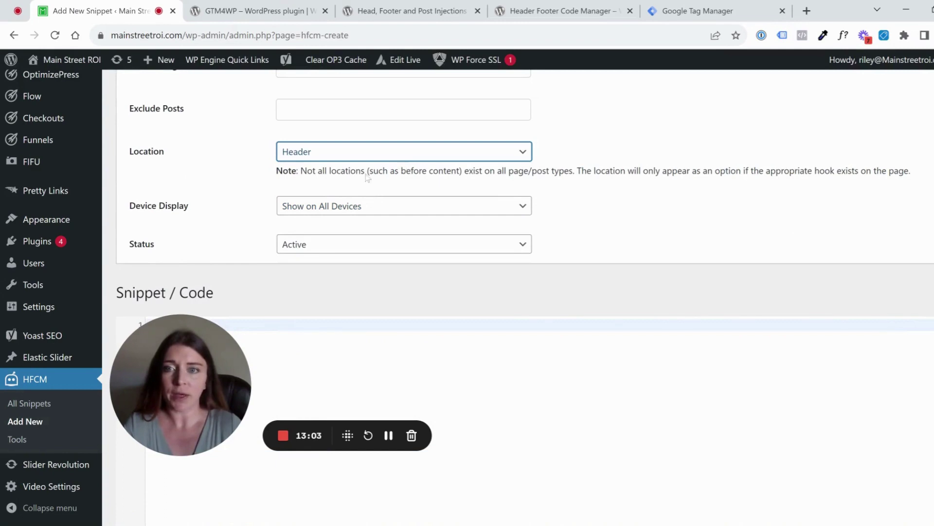
{"action": "scroll", "coordinate": [385, 227], "scroll_direction": "down", "scroll_amount": 3}
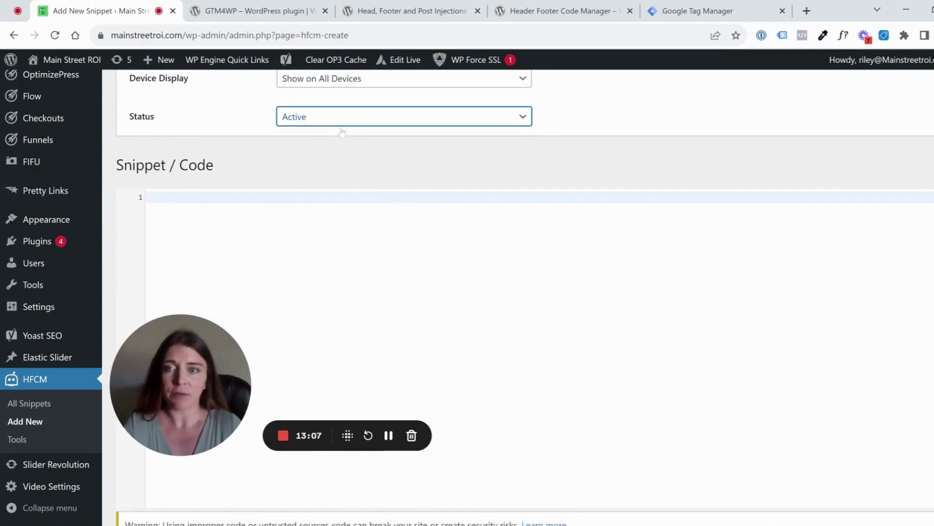
{"action": "left_click", "coordinate": [342, 133]}
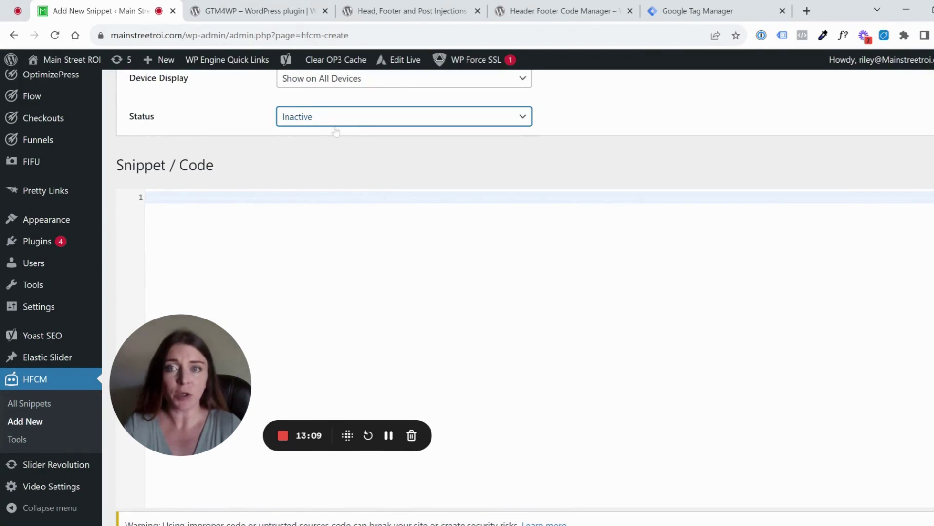
{"action": "left_click", "coordinate": [324, 142]}
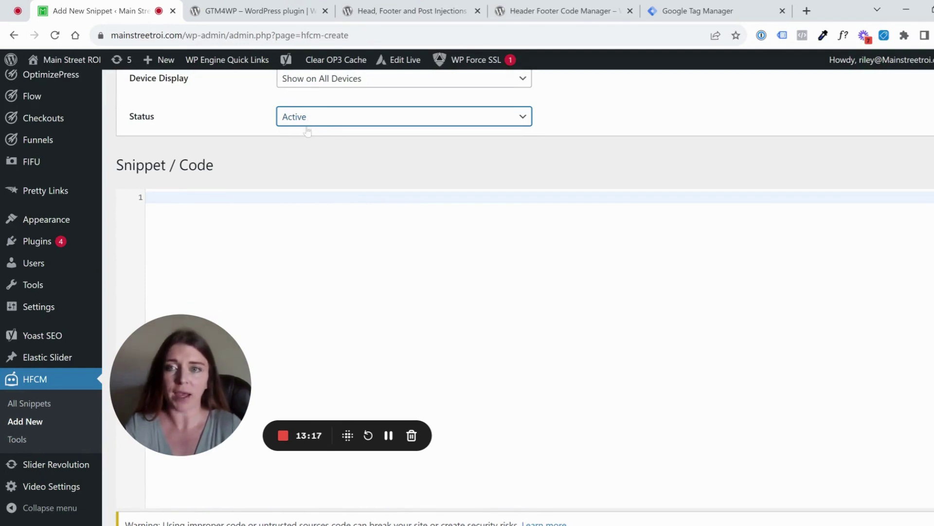
{"action": "key", "text": "Down"}
{"action": "key", "text": "Tab"}
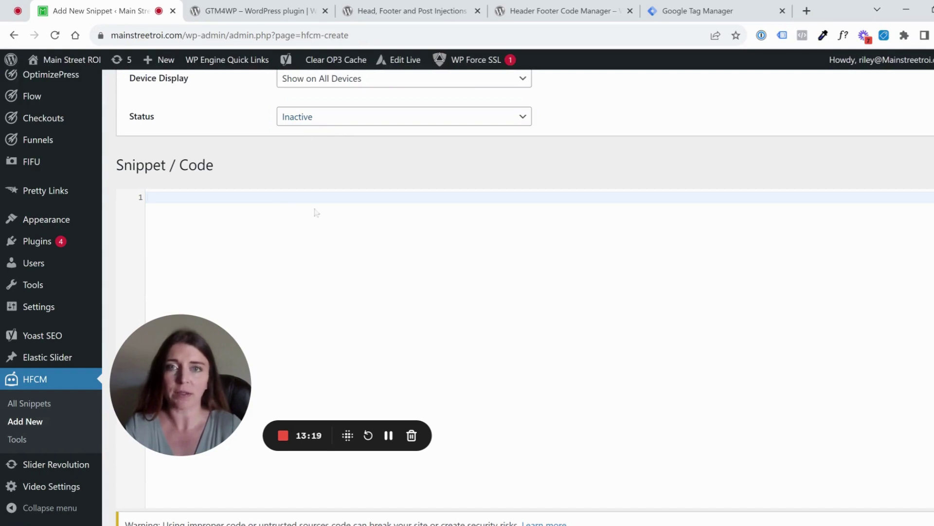
{"action": "left_click", "coordinate": [698, 10]}
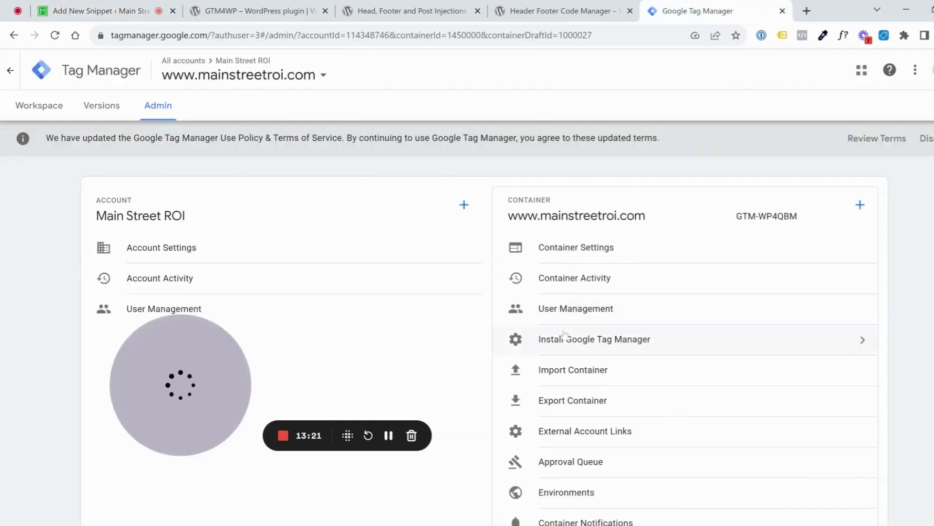
{"action": "scroll", "coordinate": [570, 335], "scroll_direction": "down", "scroll_amount": 1}
{"action": "left_click", "coordinate": [619, 289]}
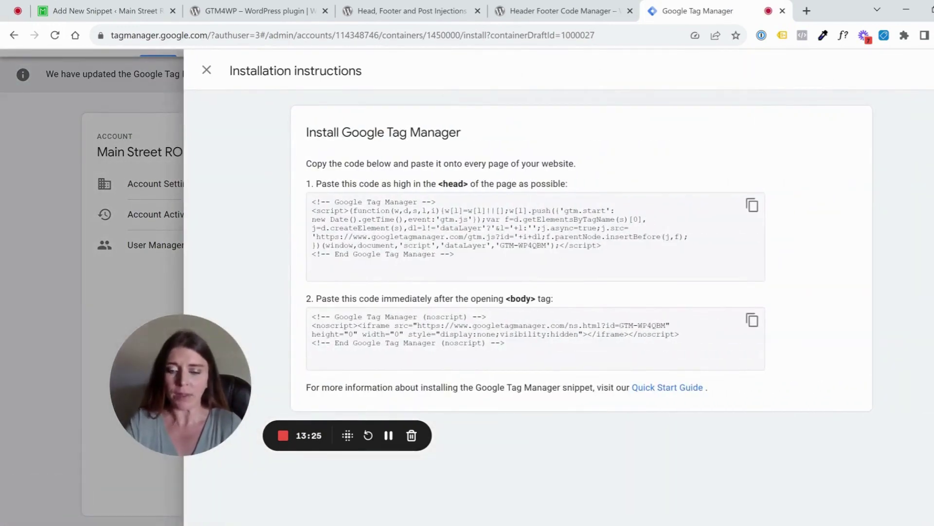
{"action": "left_click", "coordinate": [752, 205]}
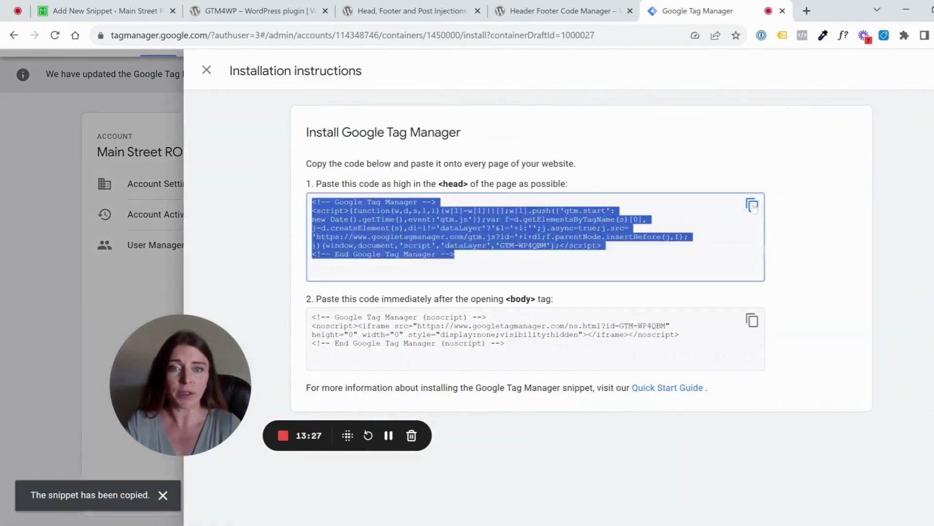
{"action": "left_click", "coordinate": [94, 7]}
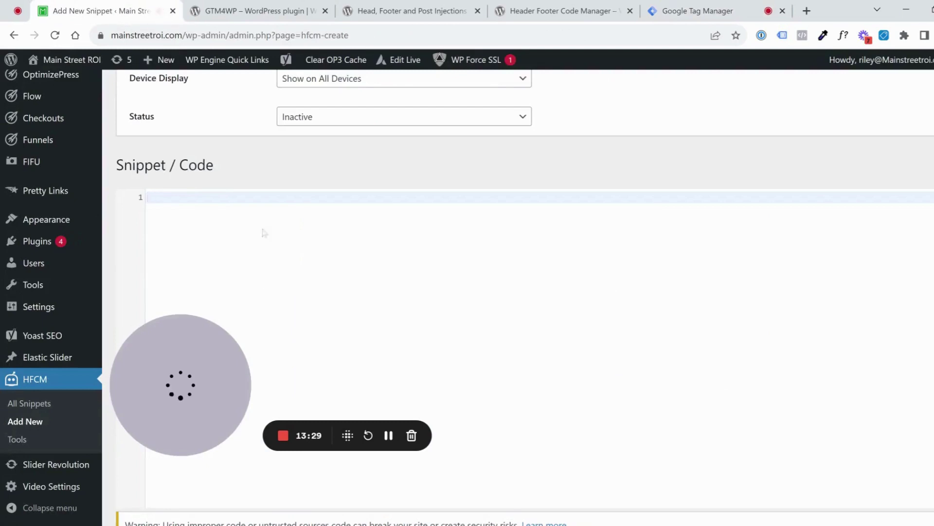
{"action": "key", "text": "ctrl+v"}
{"action": "scroll", "coordinate": [199, 383], "scroll_direction": "down", "scroll_amount": 2}
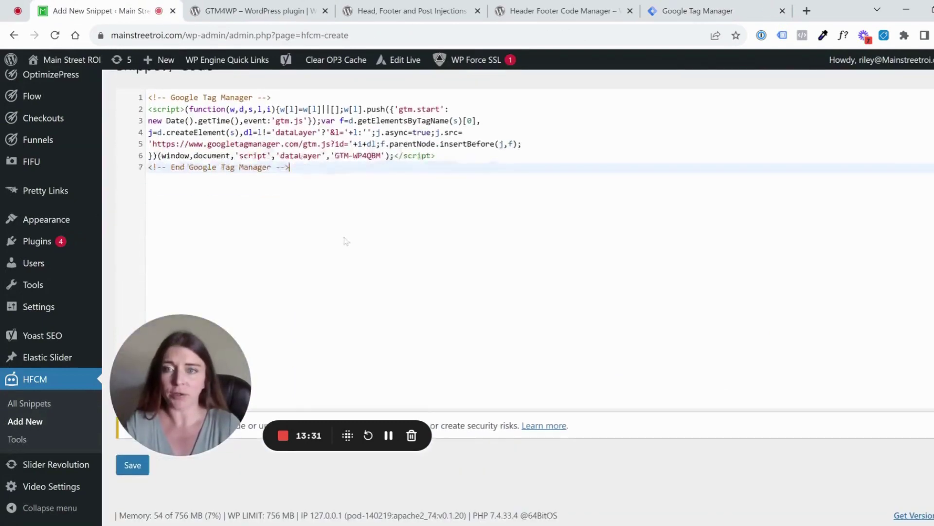
Save the Google Tag Manager header snippet and look over its saved settings
{"action": "left_click_drag", "start_coordinate": [199, 383], "coordinate": [254, 394]}
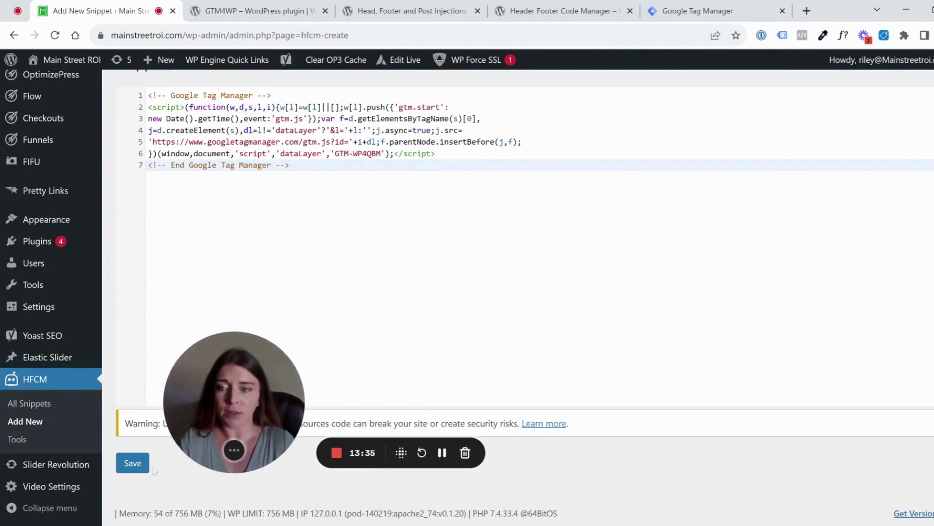
{"action": "left_click", "coordinate": [133, 463]}
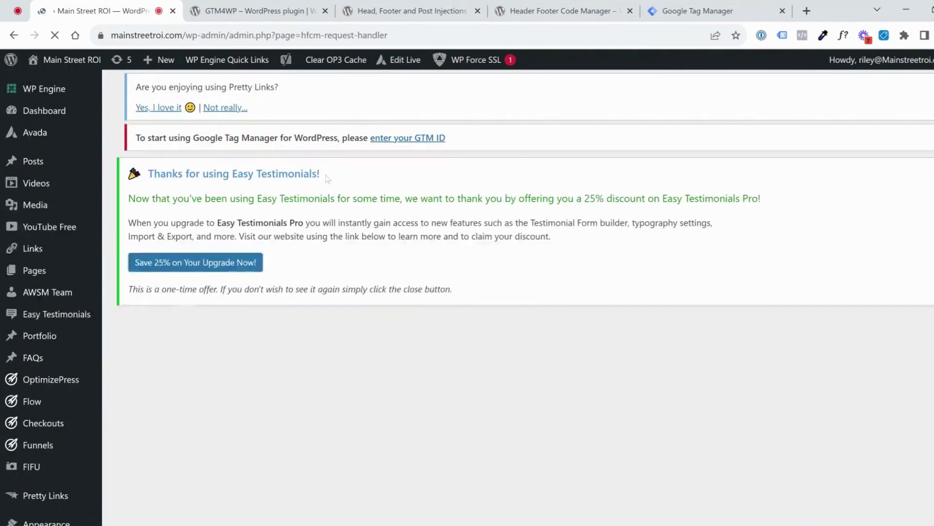
{"action": "scroll", "coordinate": [430, 210], "scroll_direction": "down", "scroll_amount": 1}
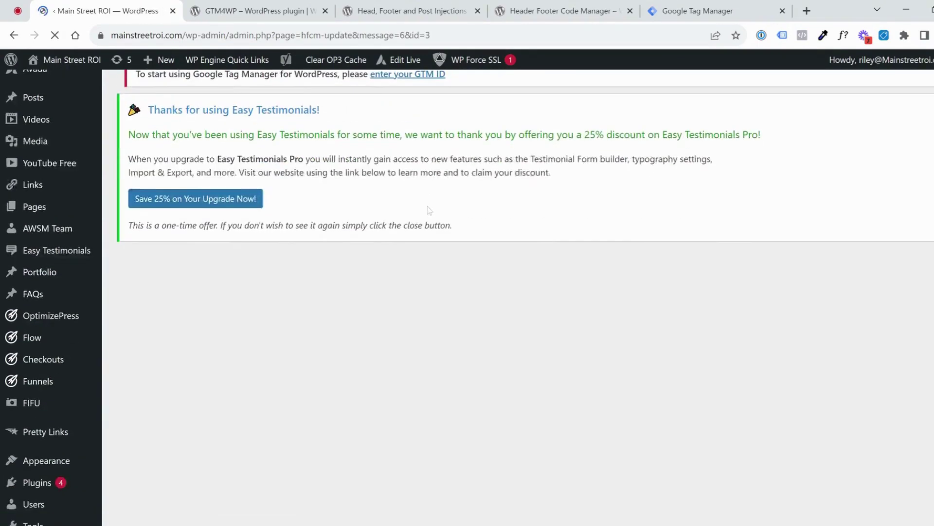
{"action": "scroll", "coordinate": [537, 502], "scroll_direction": "down", "scroll_amount": 2}
{"action": "scroll", "coordinate": [537, 502], "scroll_direction": "down", "scroll_amount": 2}
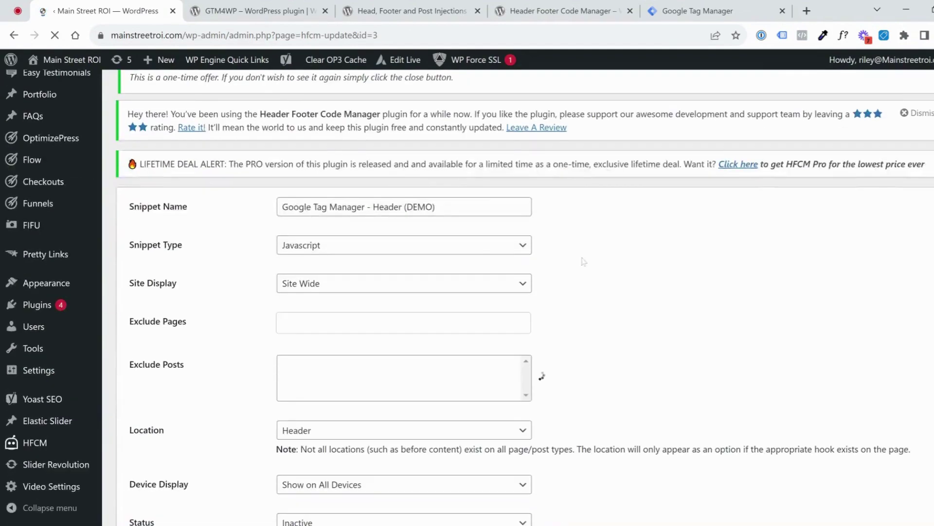
{"action": "scroll", "coordinate": [227, 294], "scroll_direction": "down", "scroll_amount": 2}
{"action": "scroll", "coordinate": [238, 273], "scroll_direction": "down", "scroll_amount": 4}
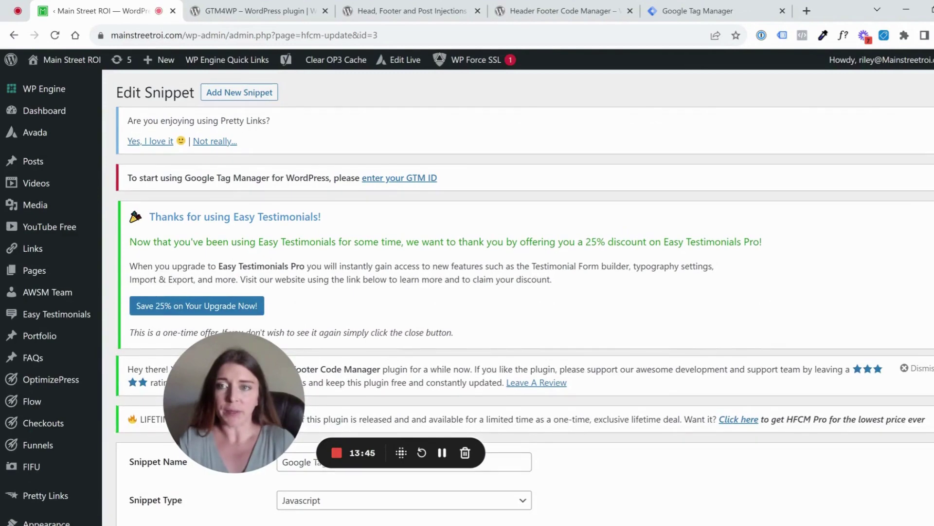
Start another new snippet, and copy the body (noscript) installation code from Google Tag Manager for it
{"action": "left_click", "coordinate": [236, 97]}
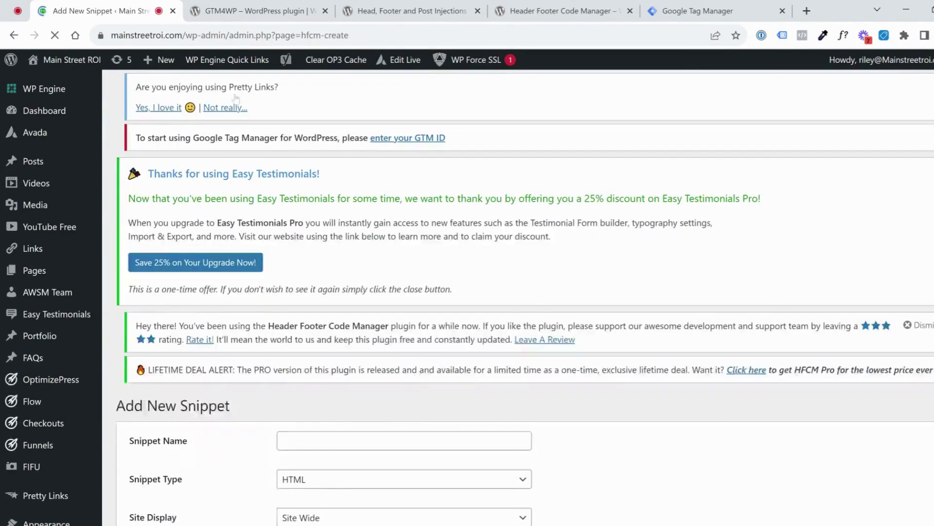
{"action": "scroll", "coordinate": [482, 185], "scroll_direction": "down", "scroll_amount": 5}
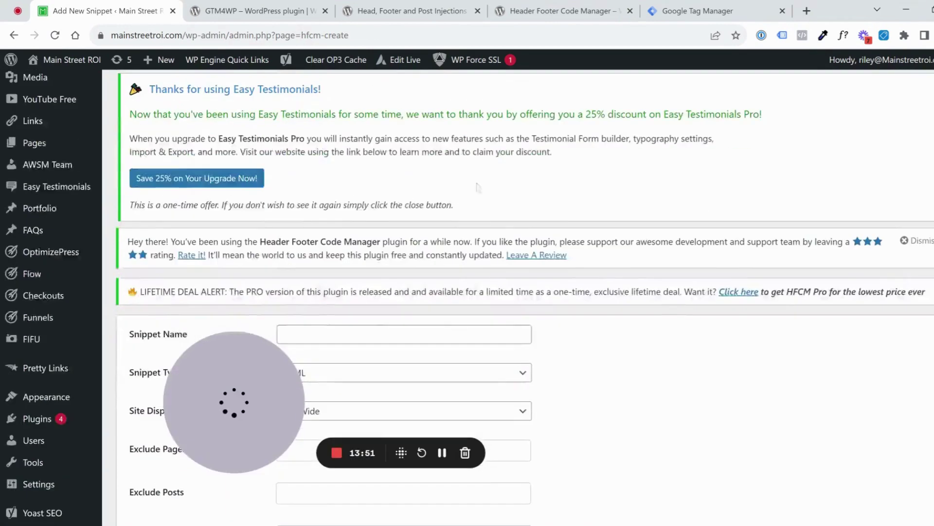
{"action": "left_click", "coordinate": [663, 12]}
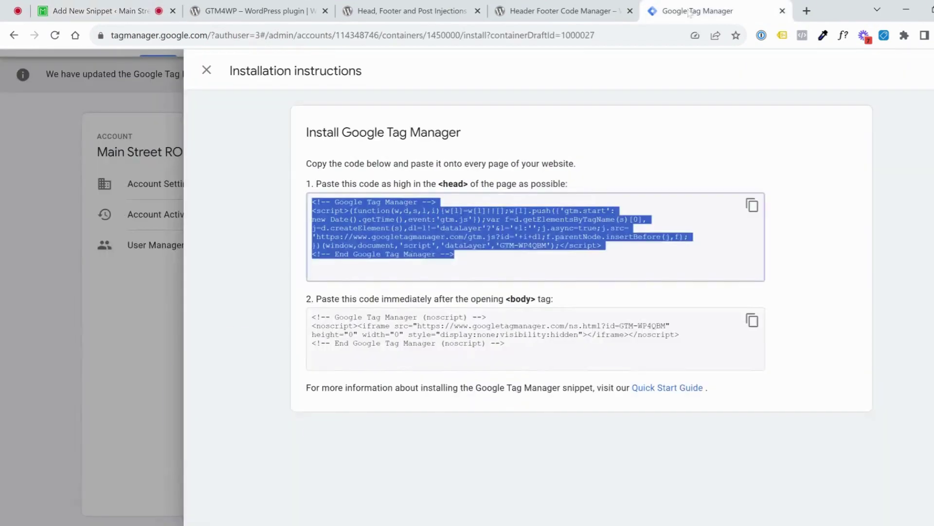
{"action": "left_click", "coordinate": [752, 325]}
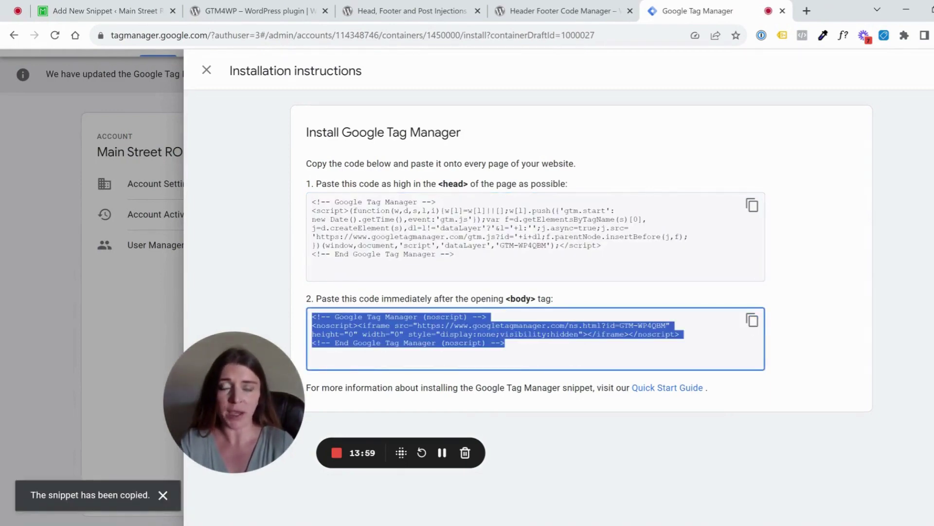
{"action": "left_click", "coordinate": [131, 4]}
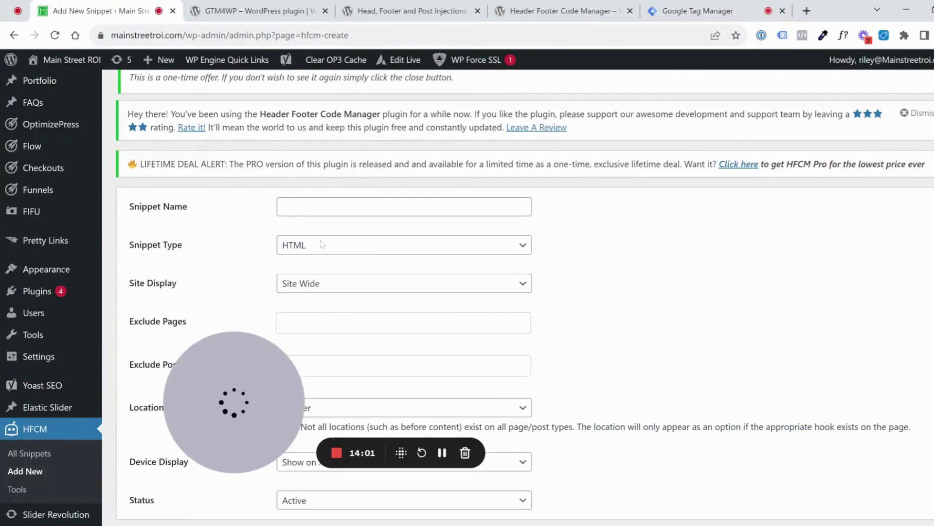
Set the new snippet's location to Footer
{"action": "scroll", "coordinate": [484, 238], "scroll_direction": "down", "scroll_amount": 4}
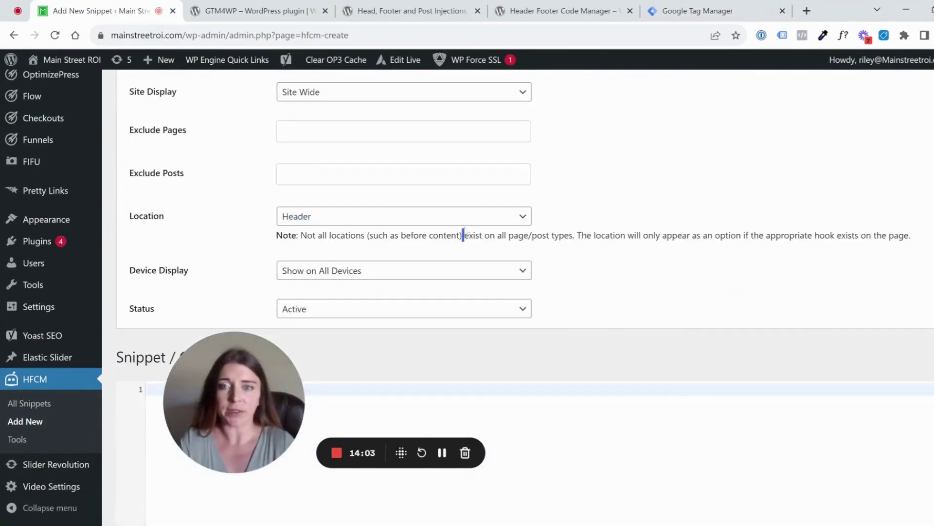
{"action": "left_click", "coordinate": [475, 220]}
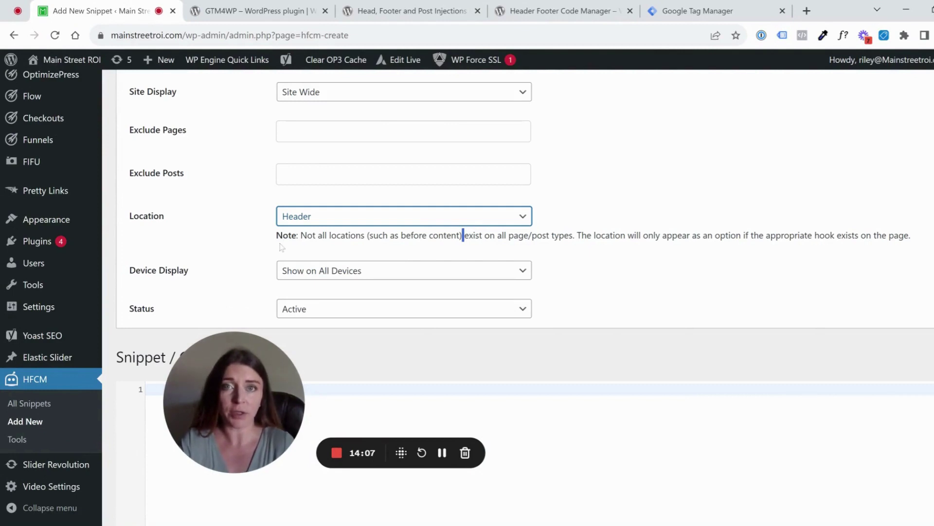
{"action": "left_click", "coordinate": [621, 181]}
{"action": "scroll", "coordinate": [505, 221], "scroll_direction": "up", "scroll_amount": 1}
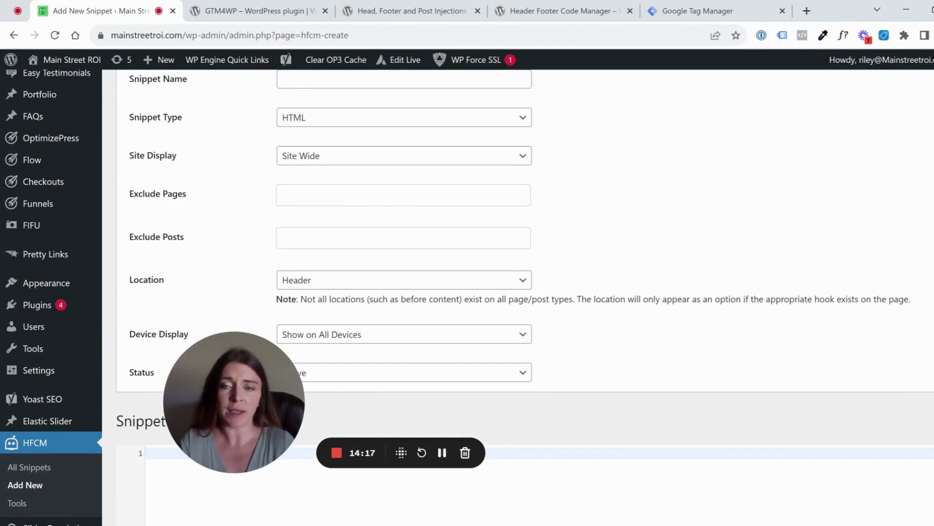
{"action": "left_click", "coordinate": [367, 283]}
{"action": "left_click", "coordinate": [367, 299]}
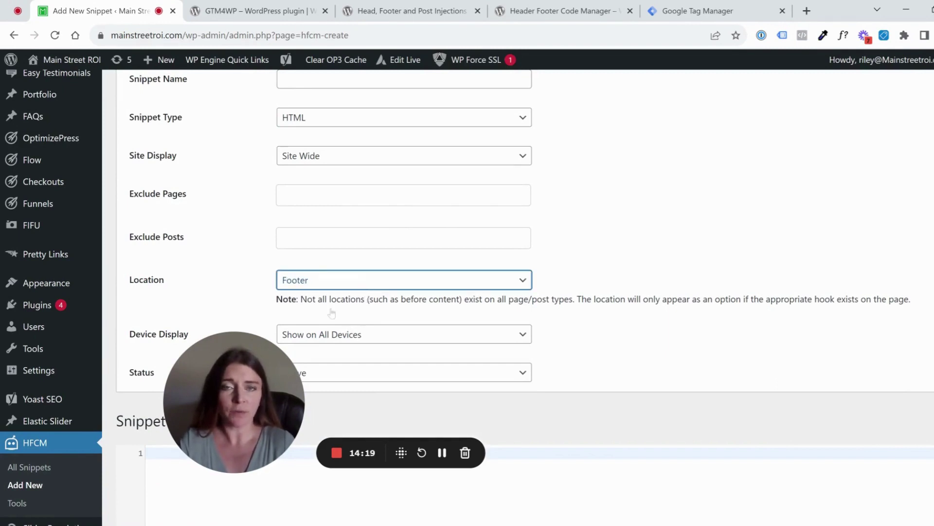
{"action": "left_click", "coordinate": [623, 226]}
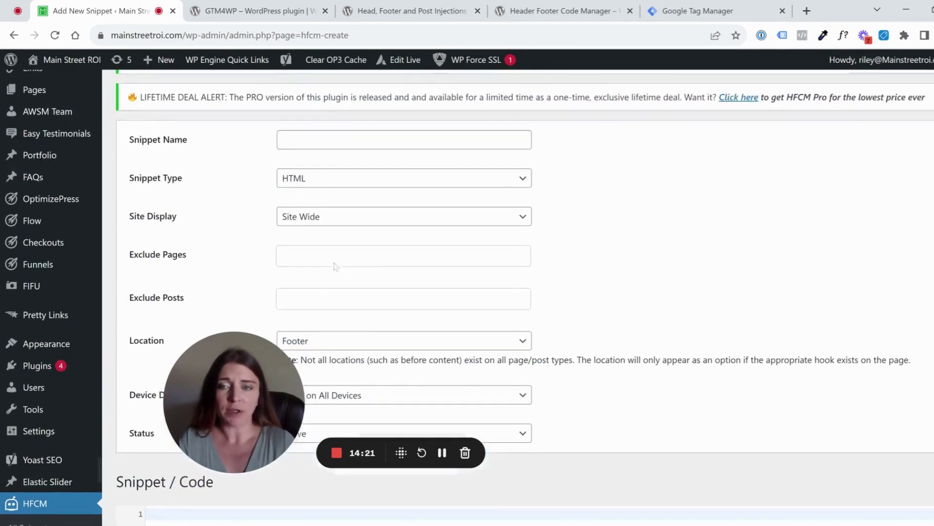
Name the new snippet "Google Tag Manager - Body (DEMO)"
{"action": "scroll", "coordinate": [341, 263], "scroll_direction": "up", "scroll_amount": 1}
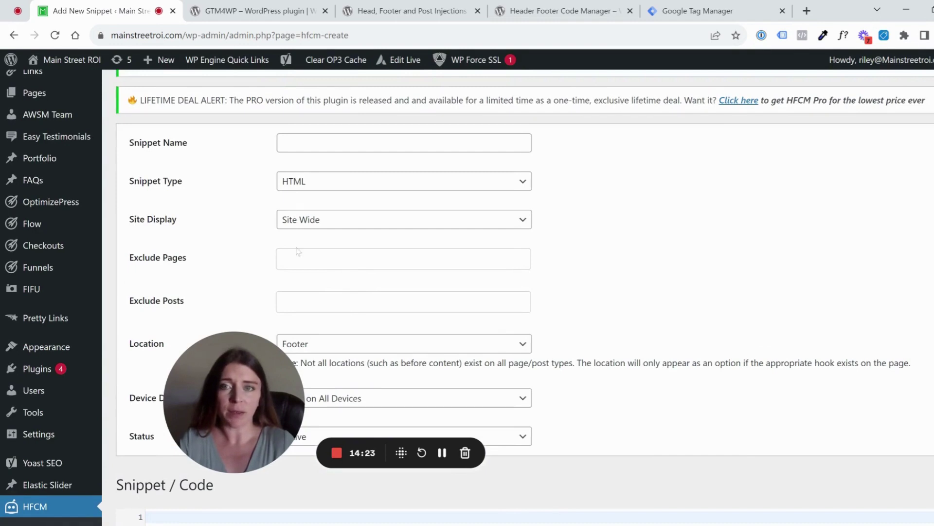
{"action": "left_click", "coordinate": [344, 142]}
{"action": "type", "text": "G"}
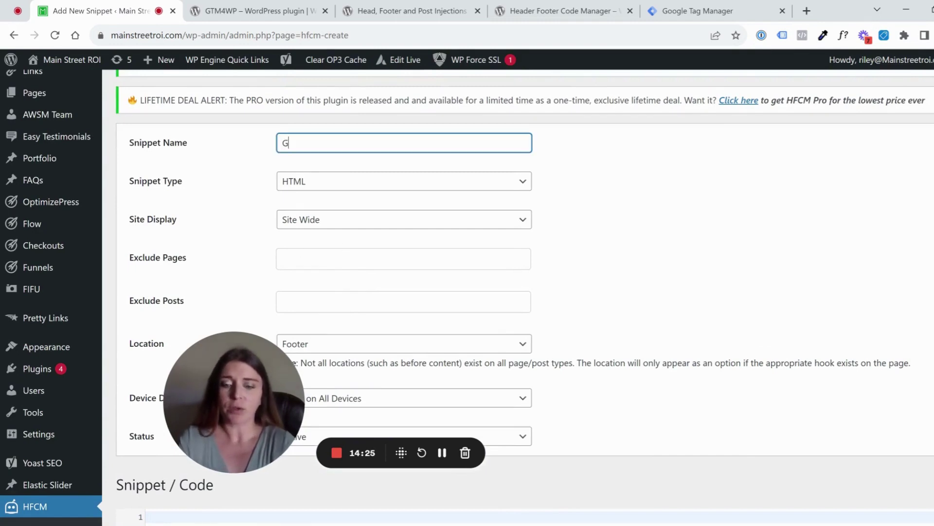
{"action": "type", "text": "oogle Tag Manage"}
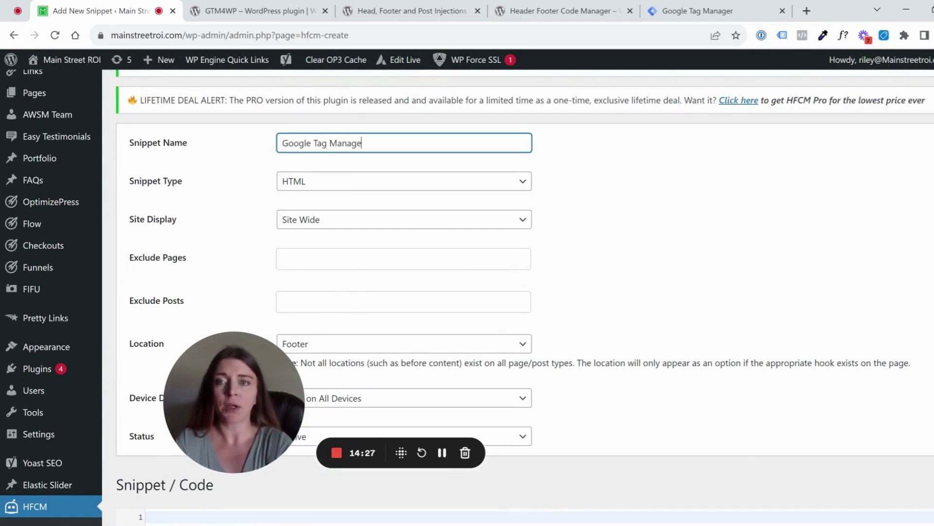
{"action": "type", "text": "r - Body ("}
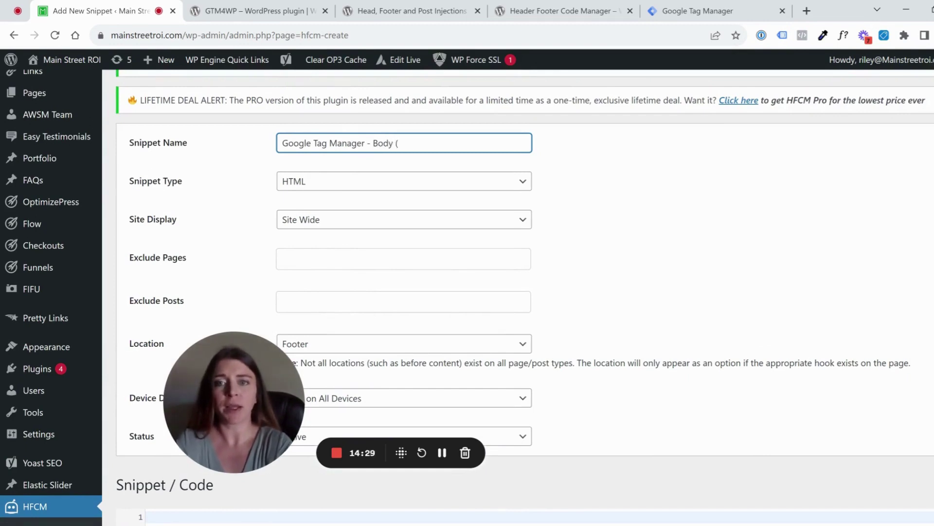
{"action": "type", "text": "DEMO"}
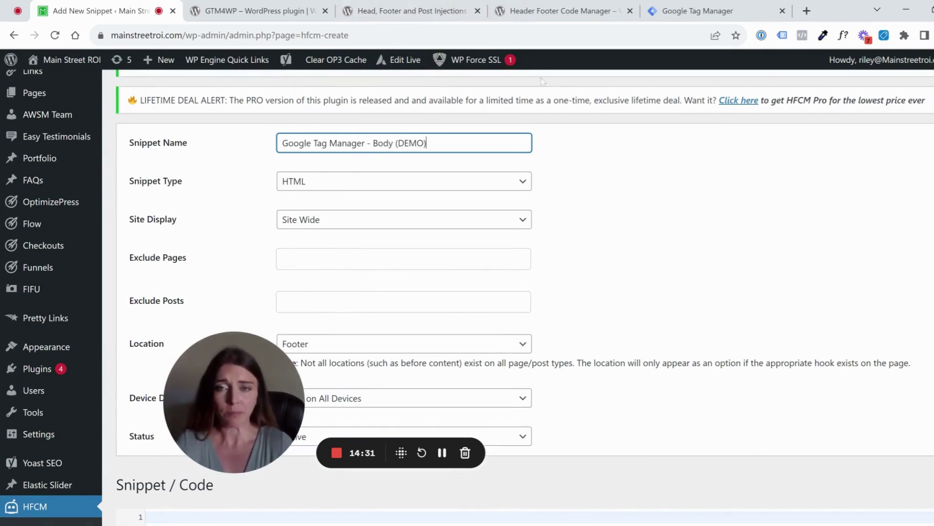
Set the body snippet's type to Javascript
{"action": "left_click", "coordinate": [453, 180]}
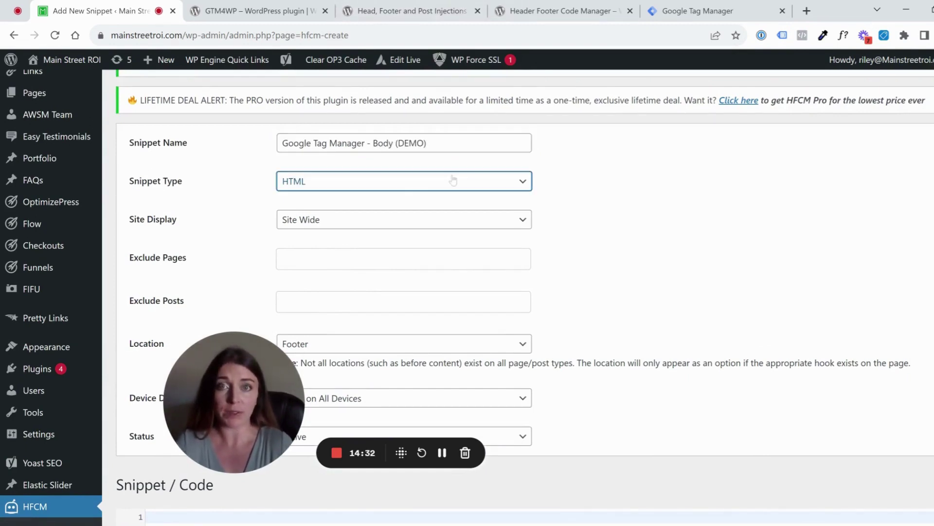
{"action": "left_click", "coordinate": [374, 230]}
{"action": "scroll", "coordinate": [278, 255], "scroll_direction": "down", "scroll_amount": 1}
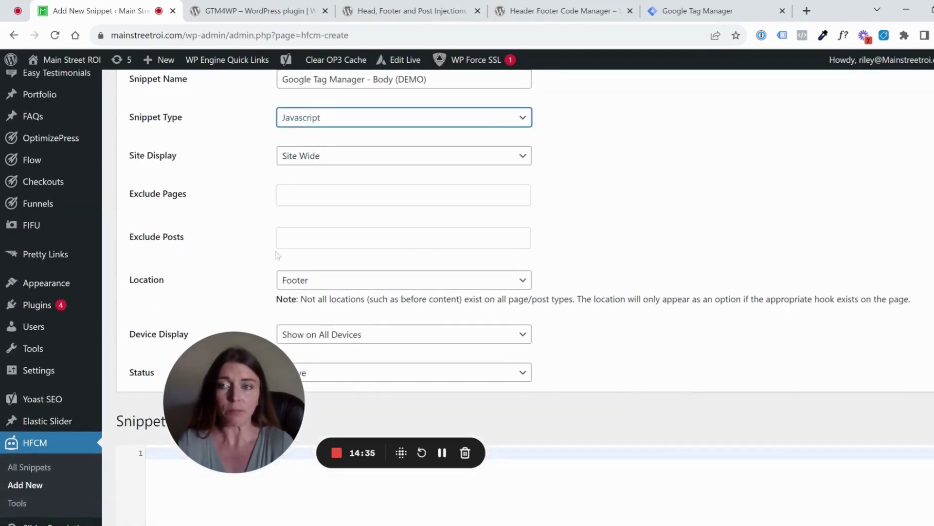
Paste the copied Google Tag Manager noscript code as the body snippet's code
{"action": "scroll", "coordinate": [518, 297], "scroll_direction": "down", "scroll_amount": 1}
{"action": "scroll", "coordinate": [354, 225], "scroll_direction": "down", "scroll_amount": 1}
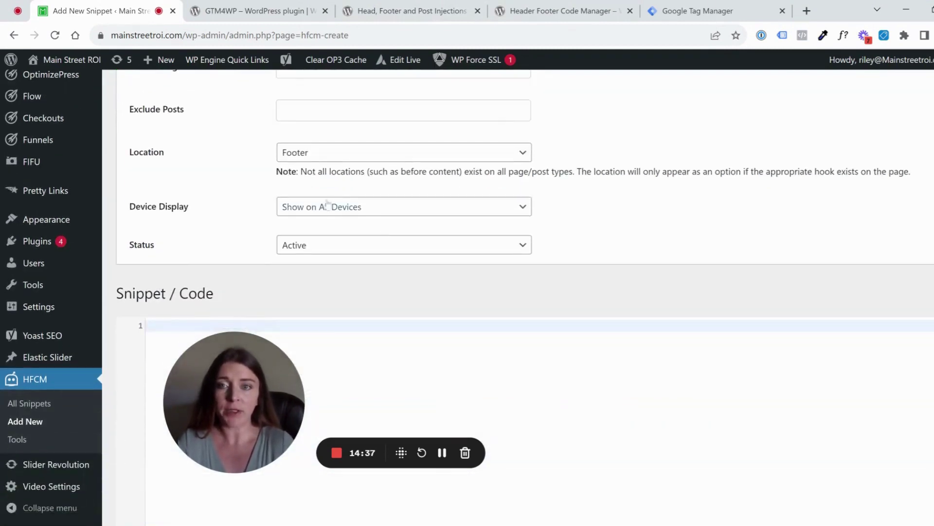
{"action": "scroll", "coordinate": [299, 161], "scroll_direction": "down", "scroll_amount": 2}
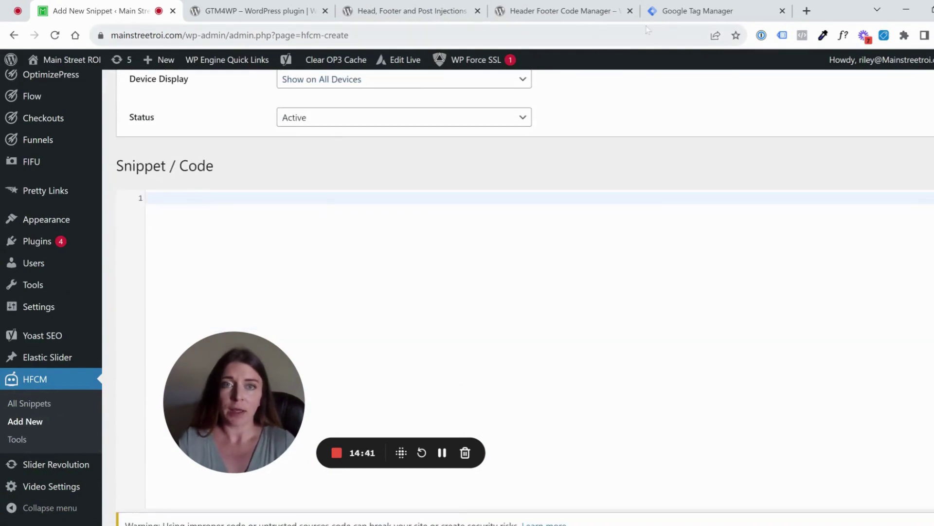
{"action": "key", "text": "ctrl+v"}
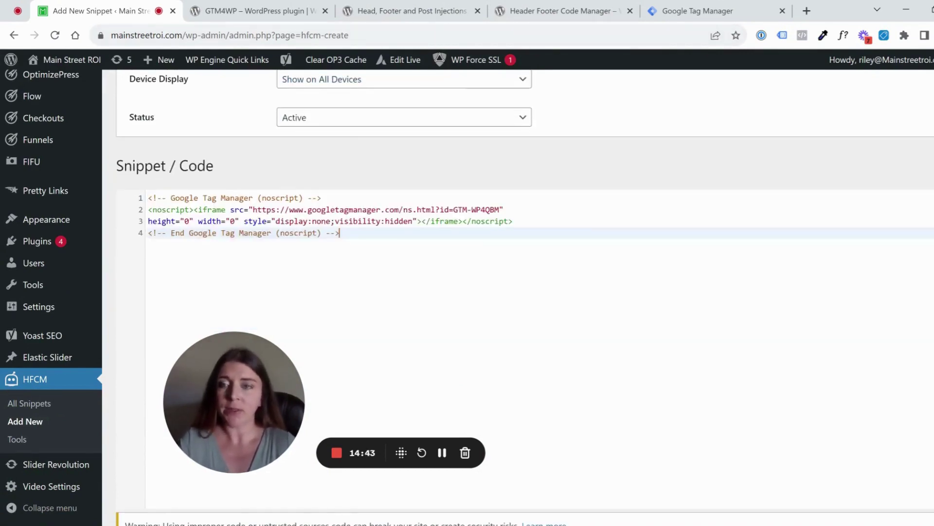
{"action": "scroll", "coordinate": [487, 292], "scroll_direction": "down", "scroll_amount": 1}
{"action": "scroll", "coordinate": [486, 292], "scroll_direction": "up", "scroll_amount": 2}
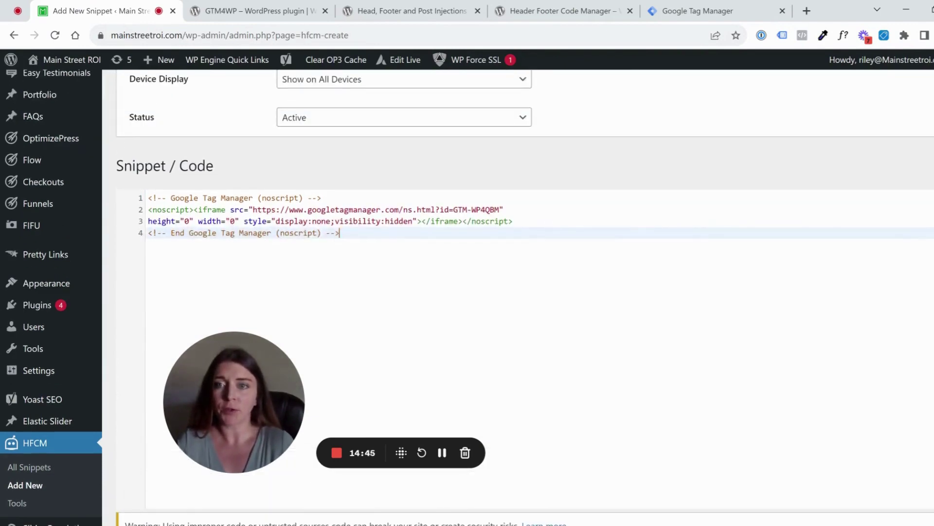
{"action": "scroll", "coordinate": [487, 292], "scroll_direction": "down", "scroll_amount": 1}
{"action": "scroll", "coordinate": [354, 196], "scroll_direction": "up", "scroll_amount": 1}
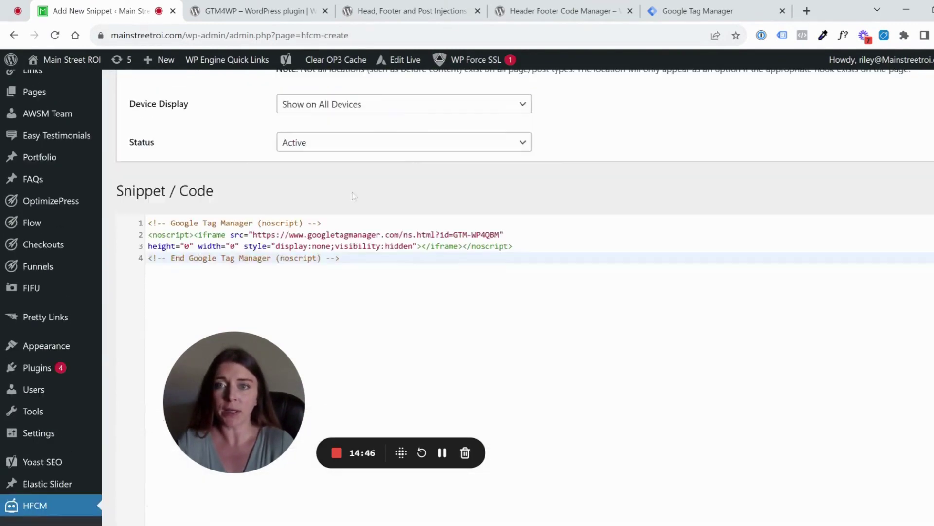
Set the body snippet's status to Inactive
{"action": "left_click", "coordinate": [404, 145]}
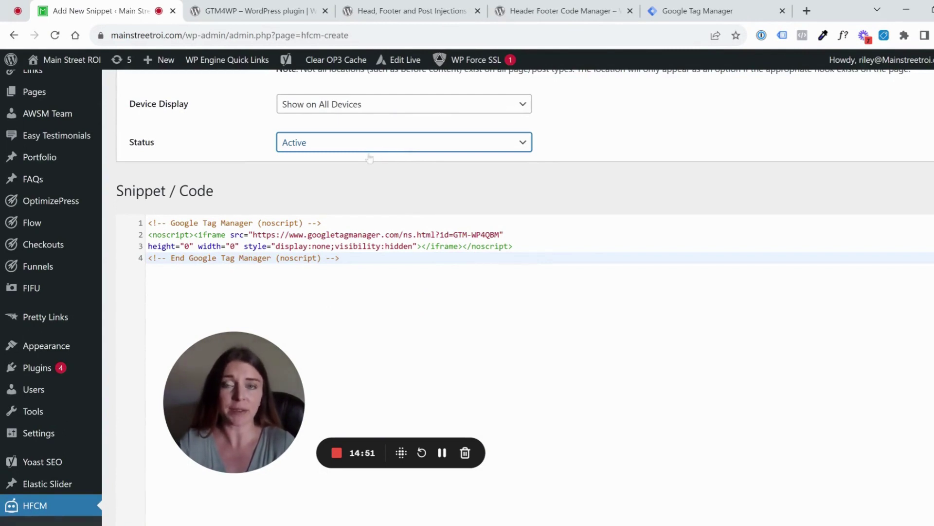
{"action": "key", "text": "Down"}
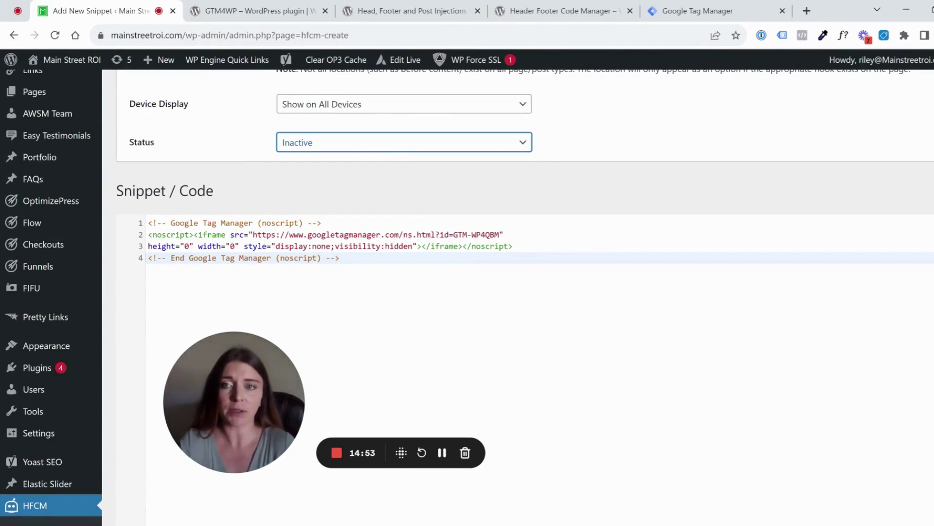
{"action": "scroll", "coordinate": [346, 209], "scroll_direction": "down", "scroll_amount": 1}
{"action": "scroll", "coordinate": [346, 208], "scroll_direction": "down", "scroll_amount": 1}
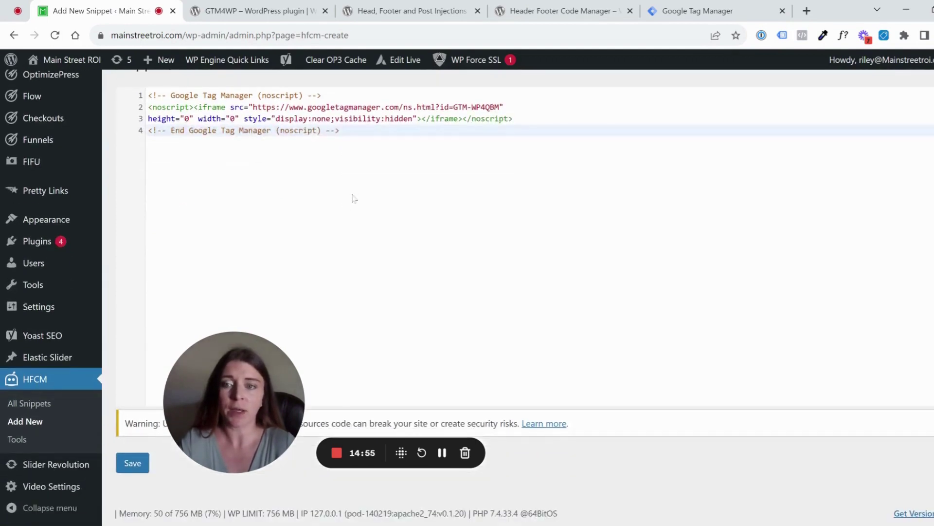
Save the body snippet and review its saved settings and code
{"action": "left_click", "coordinate": [132, 463]}
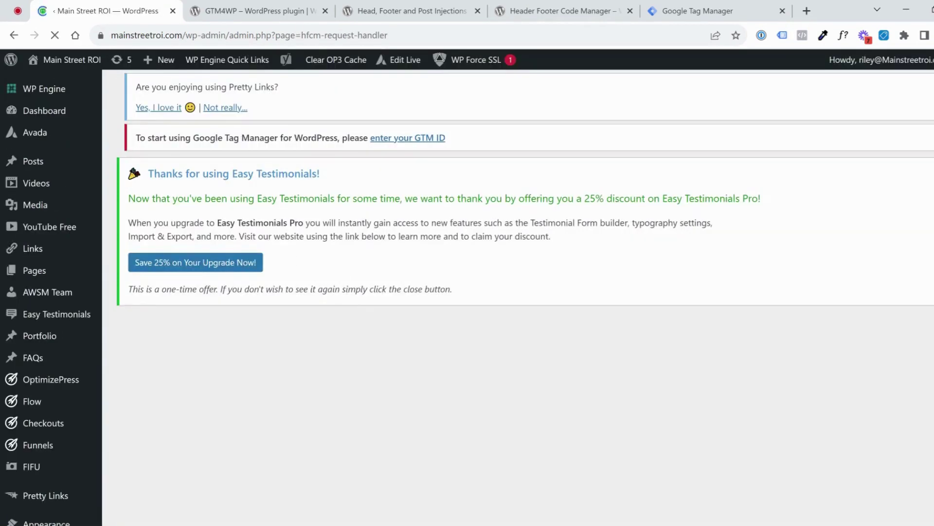
{"action": "scroll", "coordinate": [257, 283], "scroll_direction": "down", "scroll_amount": 4}
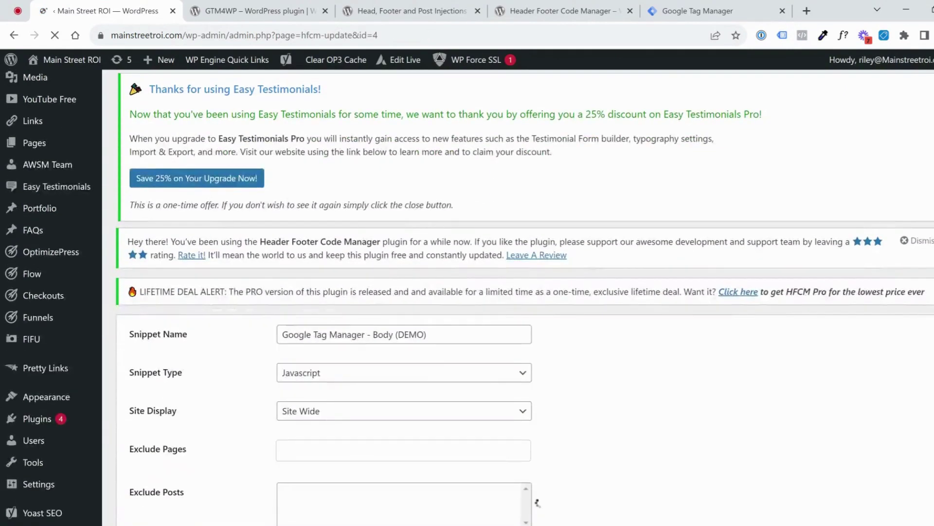
{"action": "scroll", "coordinate": [257, 283], "scroll_direction": "down", "scroll_amount": 3}
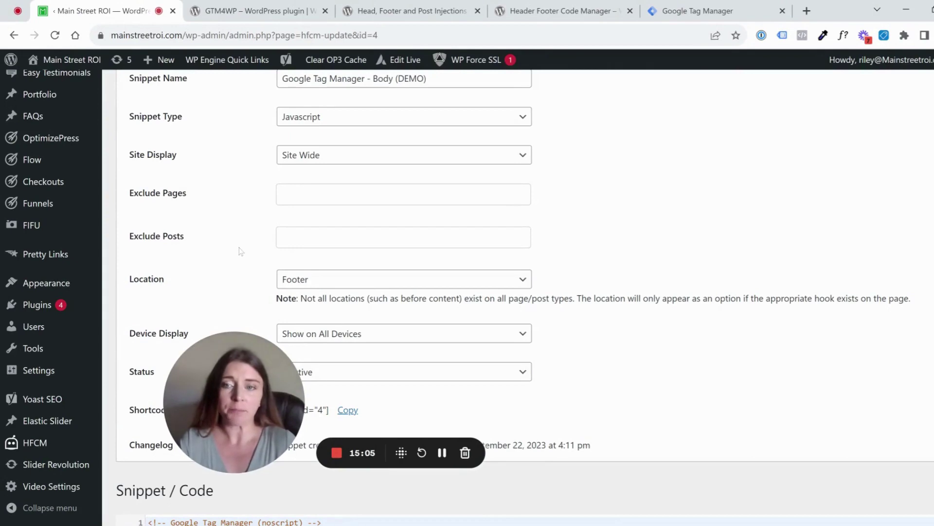
{"action": "scroll", "coordinate": [211, 245], "scroll_direction": "down", "scroll_amount": 1}
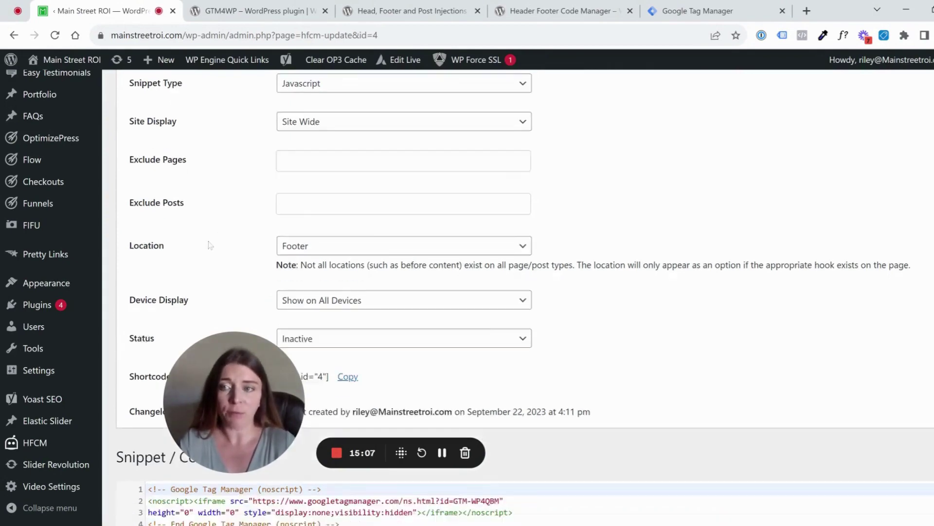
{"action": "scroll", "coordinate": [210, 245], "scroll_direction": "down", "scroll_amount": 8}
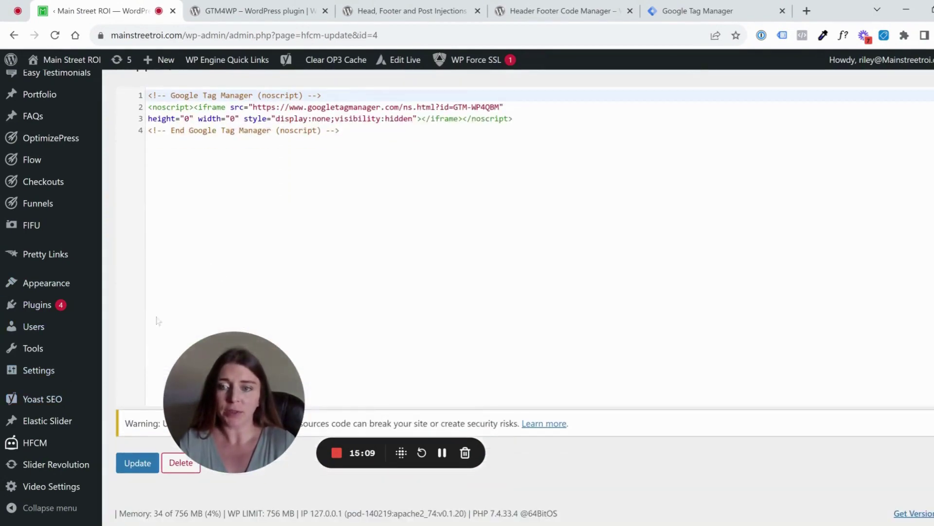
Open the list of all HFCM snippets and check the status and location of the two Google Tag Manager entries
{"action": "mouse_move", "coordinate": [67, 384]}
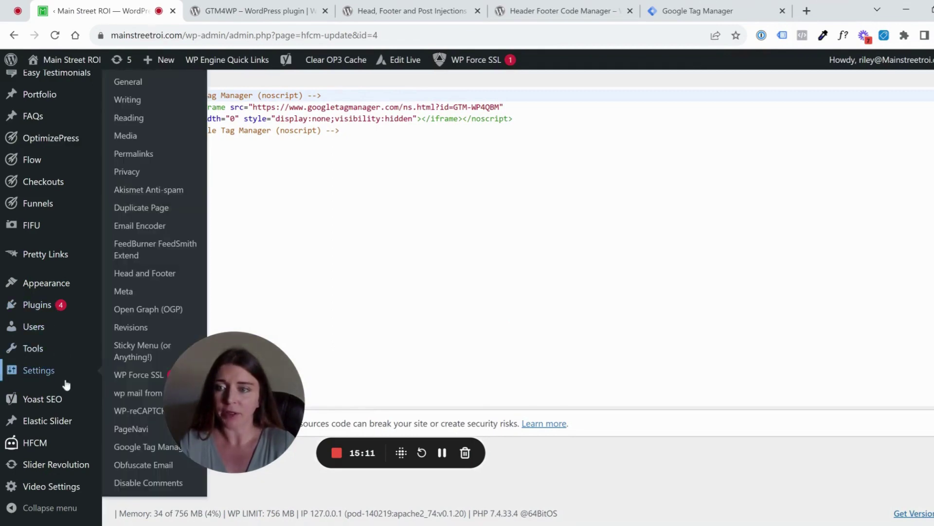
{"action": "left_click", "coordinate": [31, 446]}
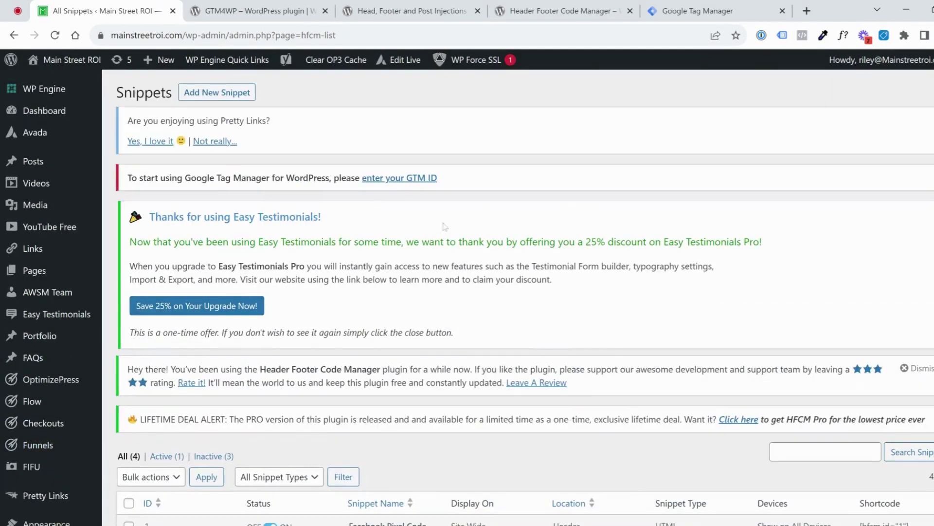
{"action": "scroll", "coordinate": [510, 158], "scroll_direction": "down", "scroll_amount": 4}
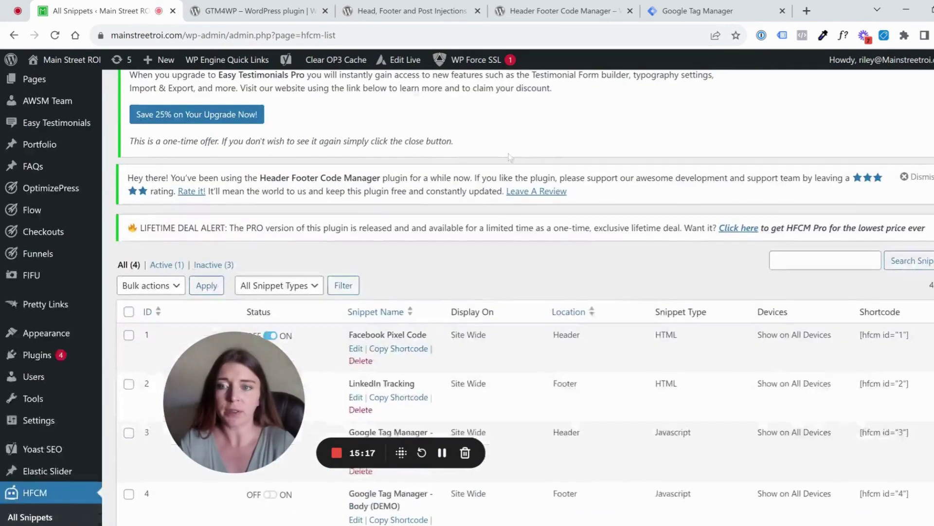
{"action": "scroll", "coordinate": [509, 157], "scroll_direction": "down", "scroll_amount": 3}
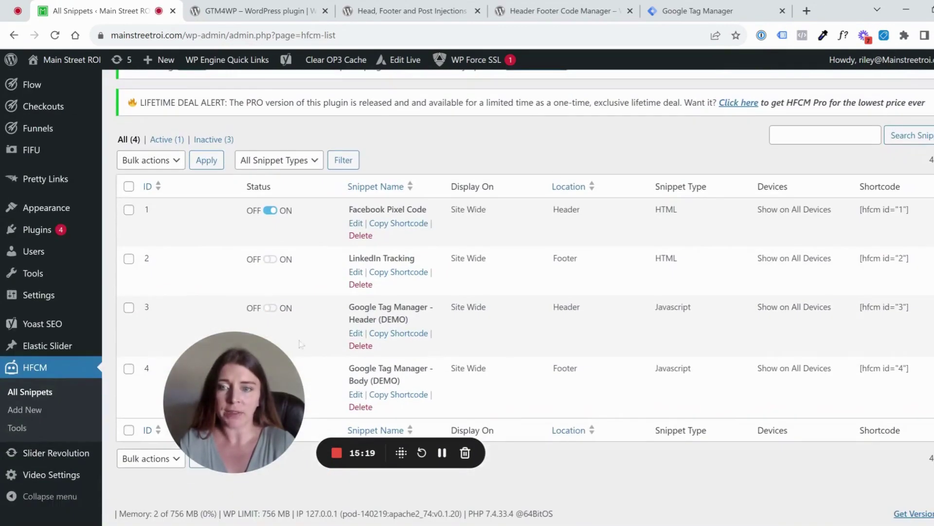
{"action": "left_click_drag", "start_coordinate": [263, 396], "coordinate": [211, 407]}
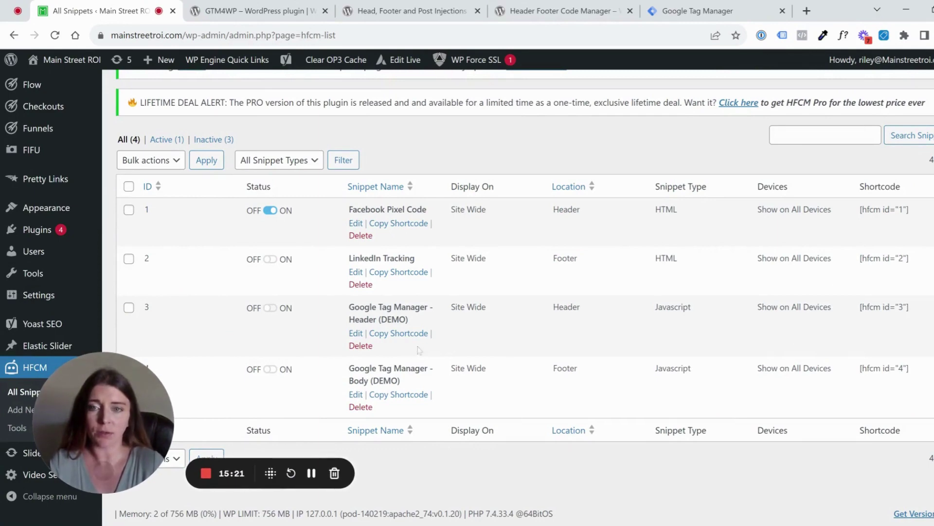